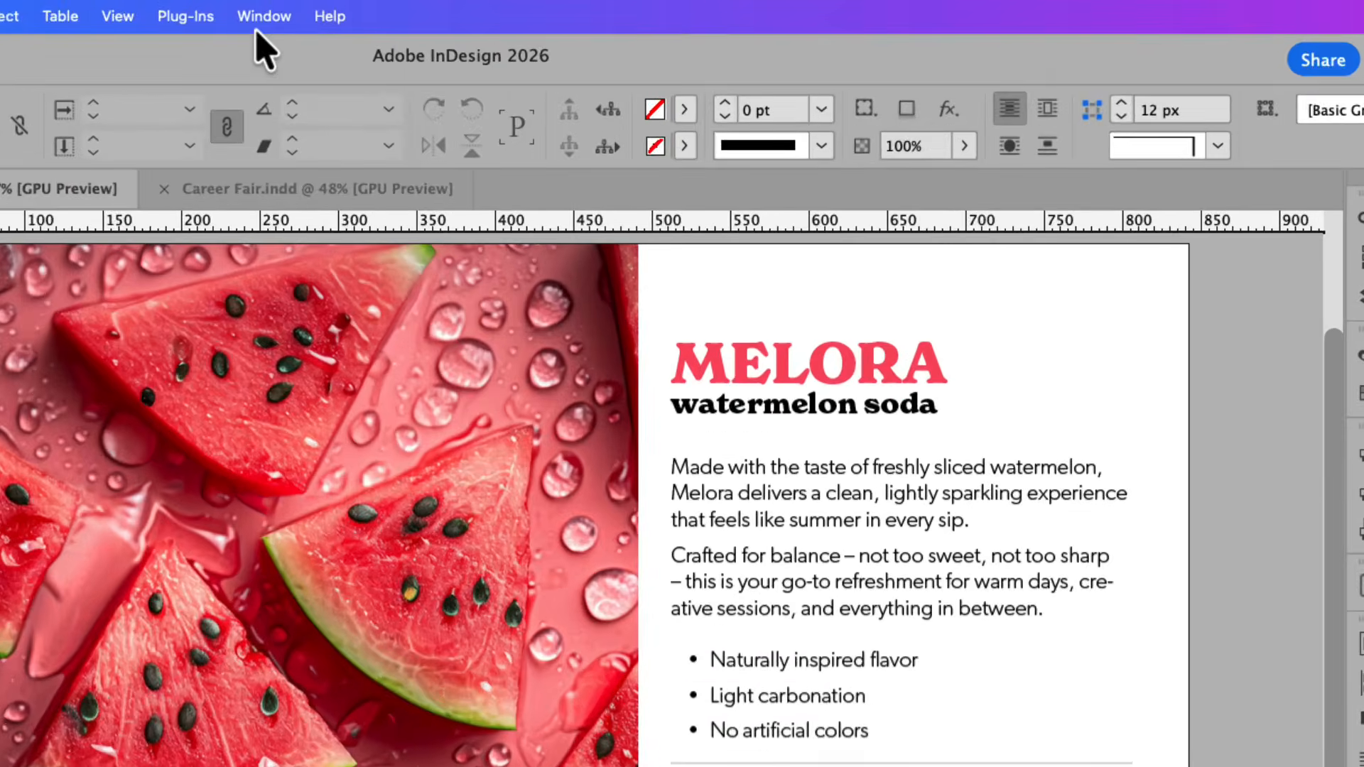
Turn on the Contextual Task Bar.
click(417, 10)
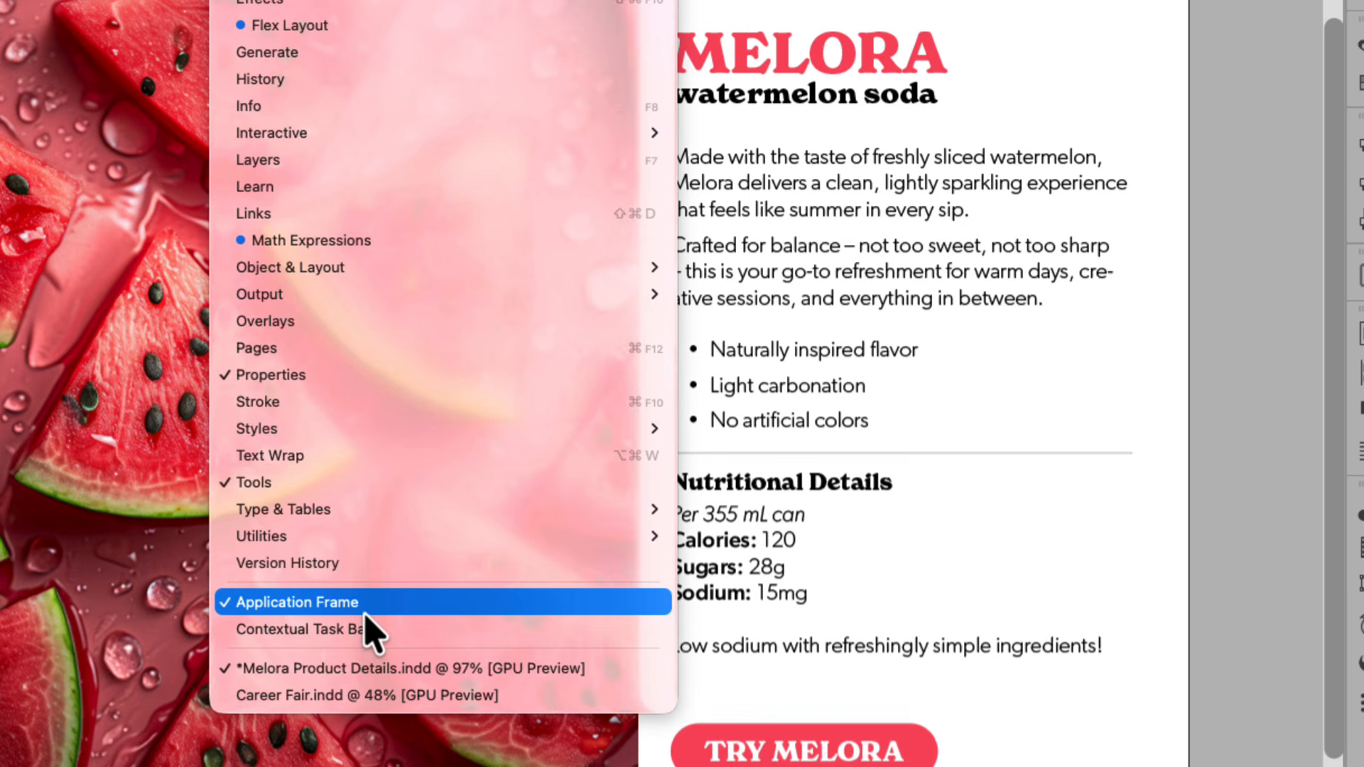
click(370, 630)
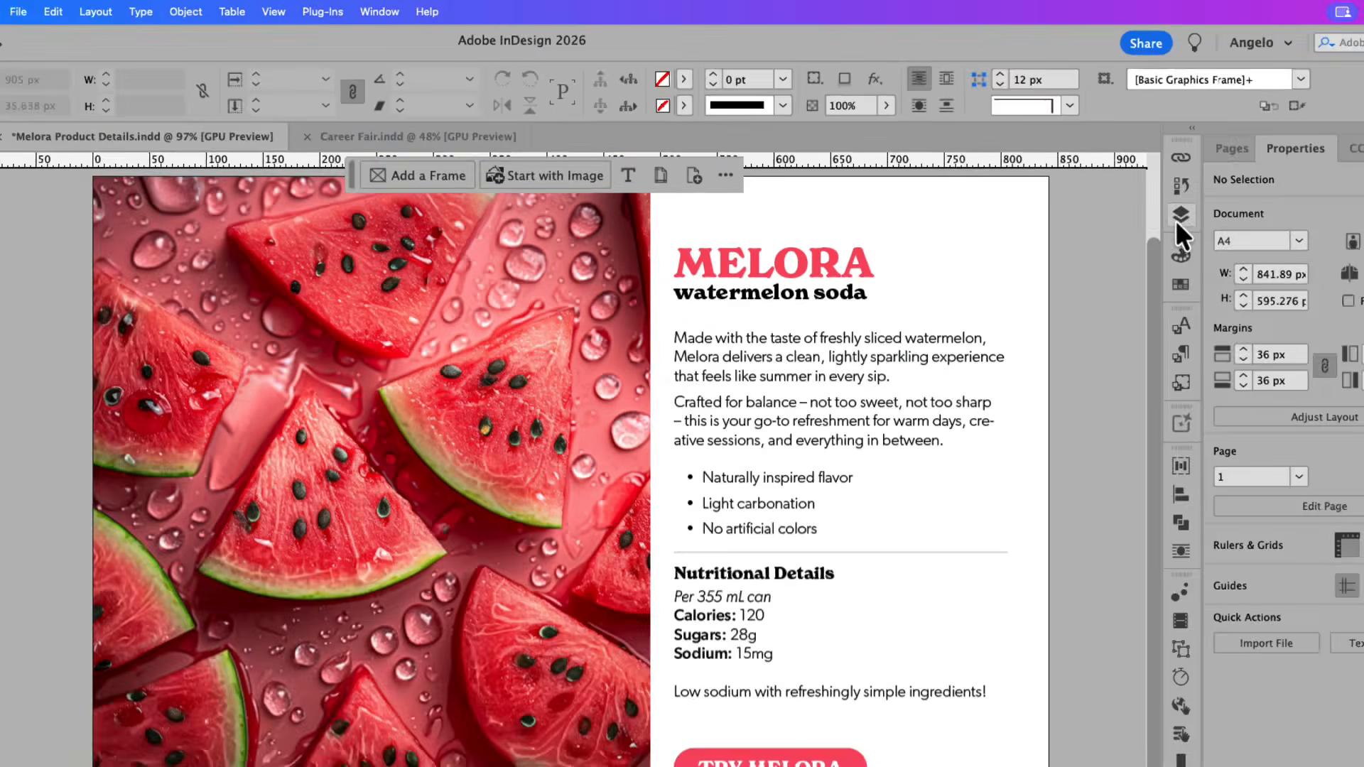
Make the Main Image layer visible and put the layer list away.
click(1118, 189)
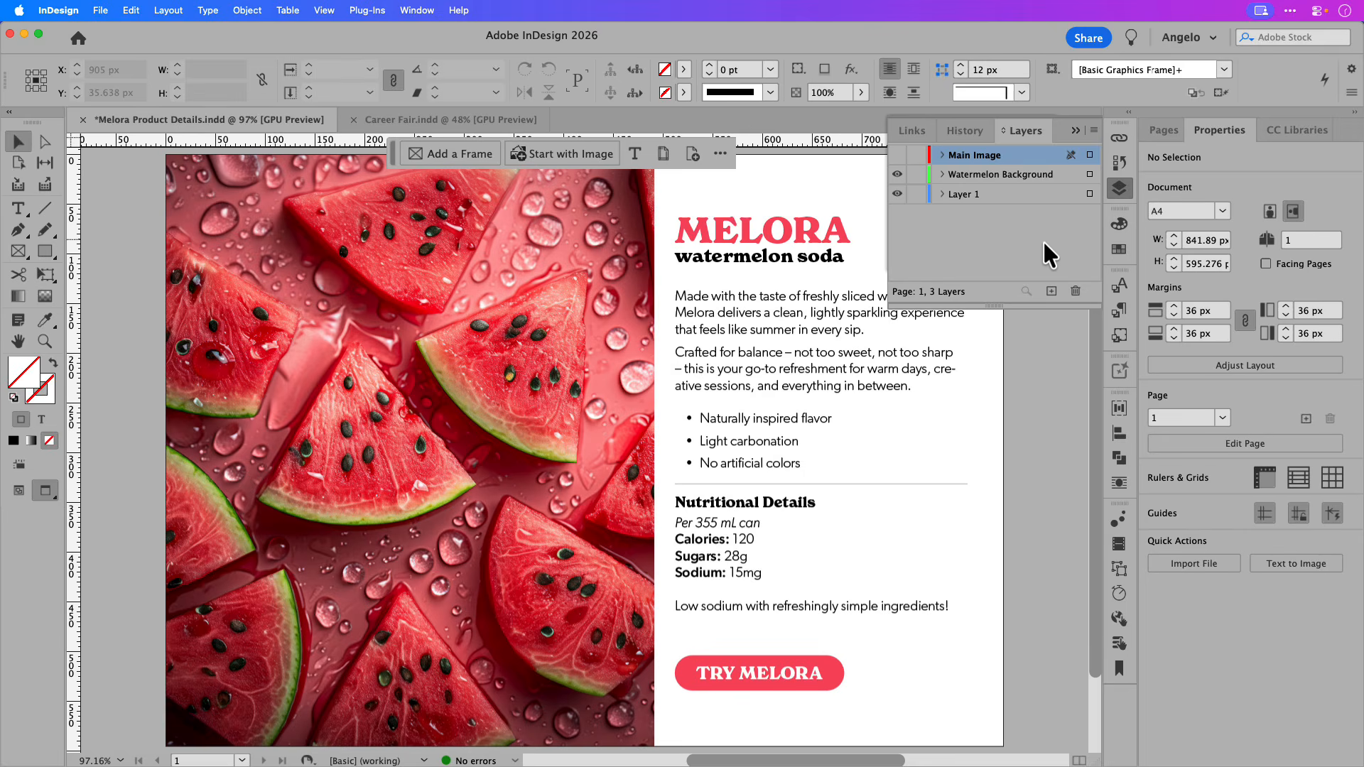
click(898, 155)
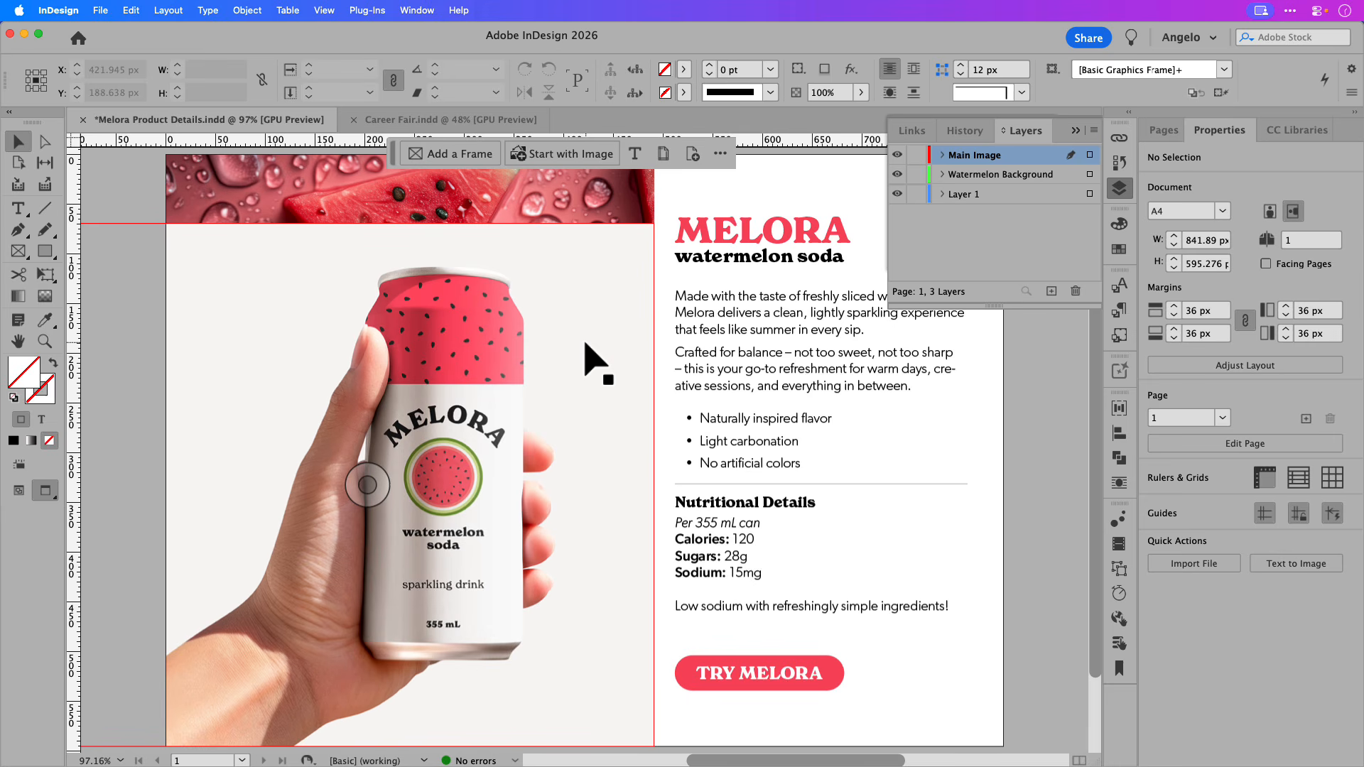
click(1075, 131)
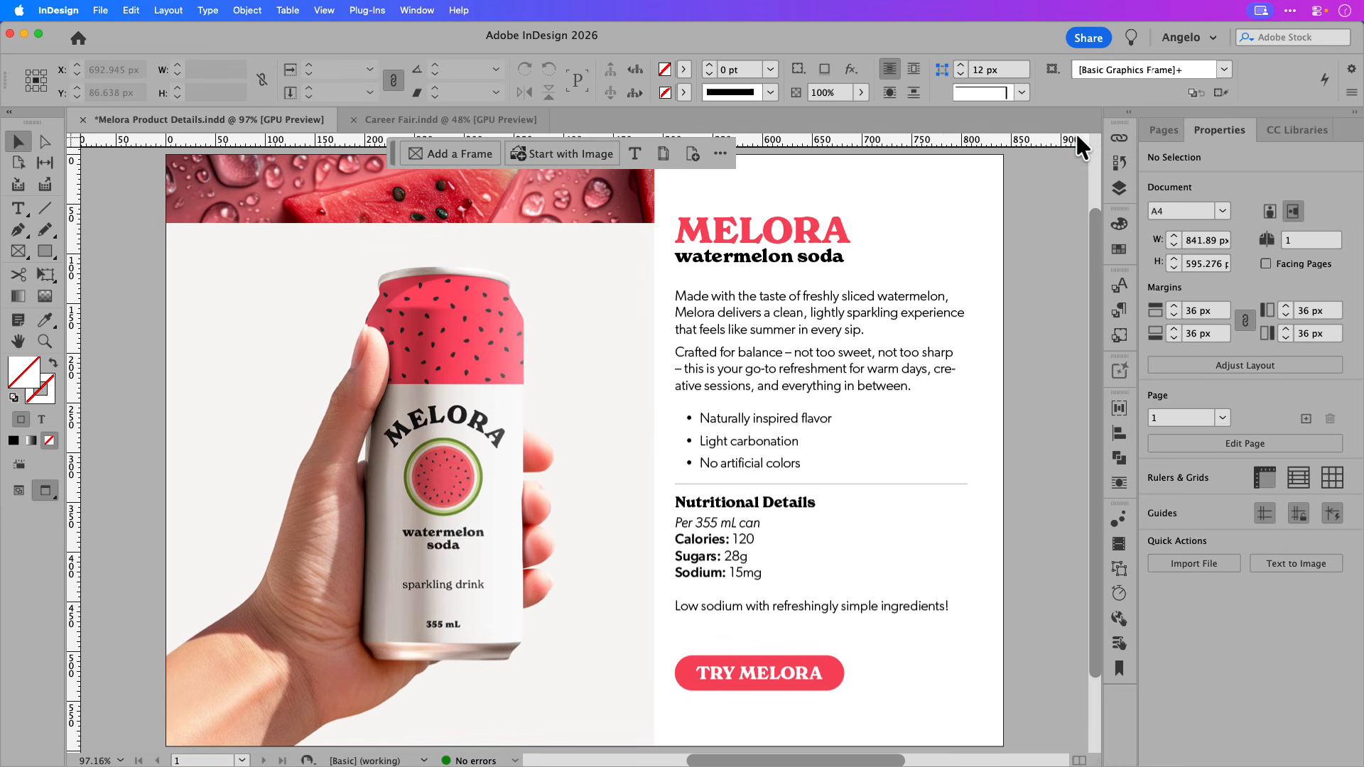
Remove the background of the hand-held can image with Adobe Express and save it by replacing the original.
click(612, 287)
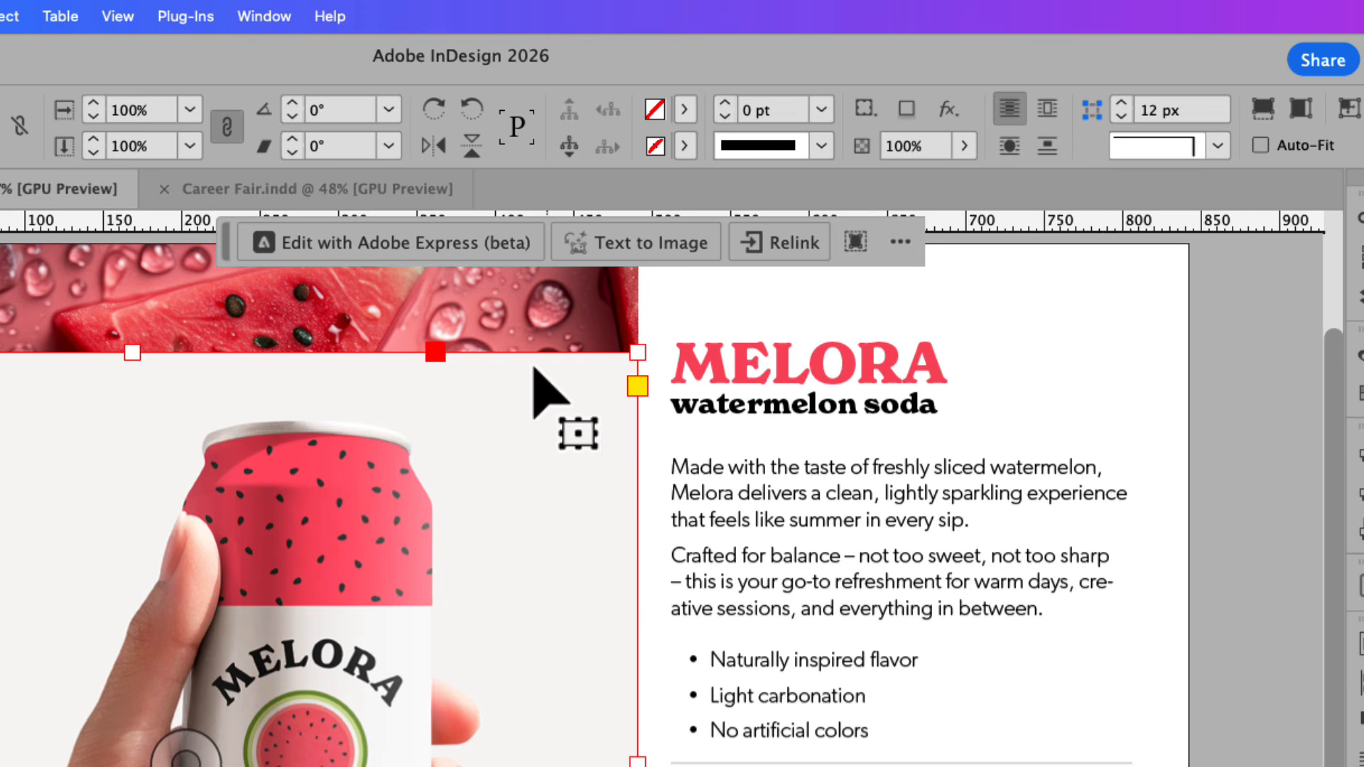
click(511, 249)
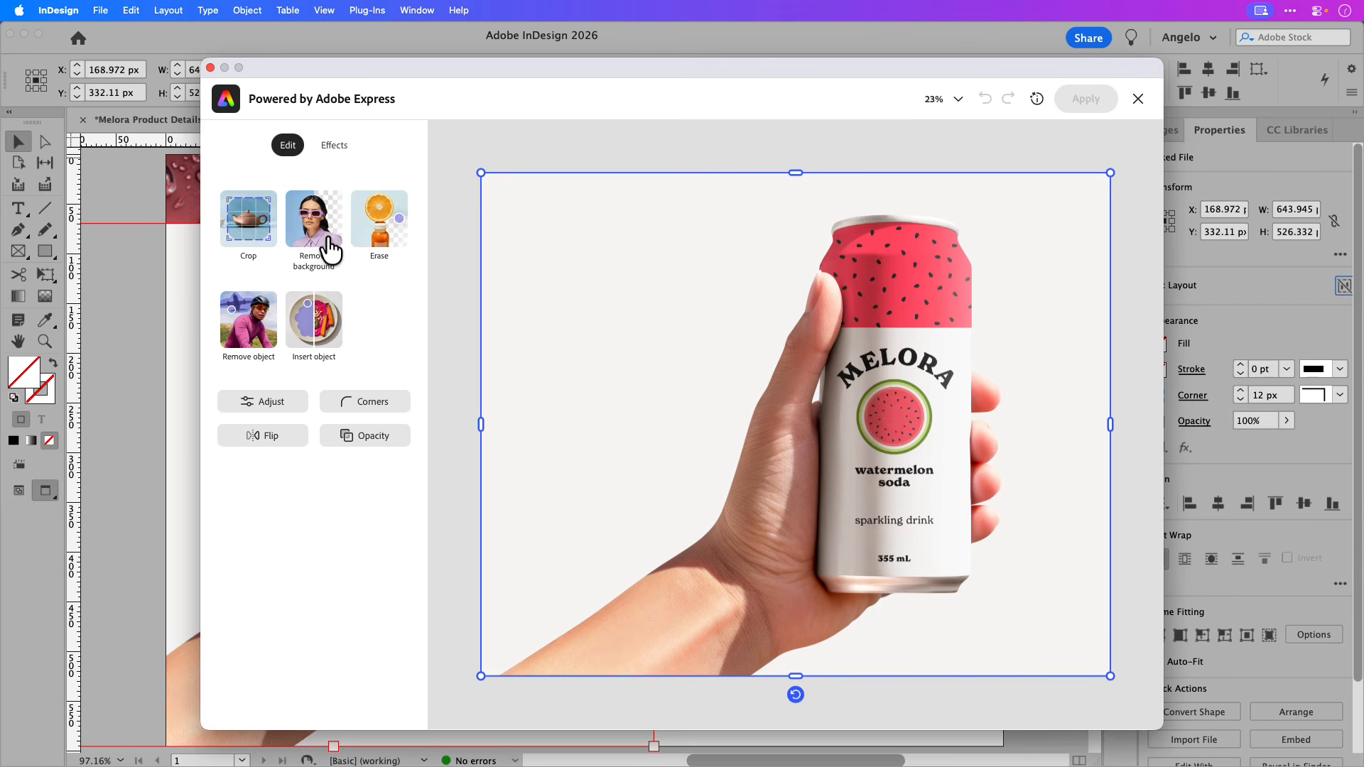
click(330, 245)
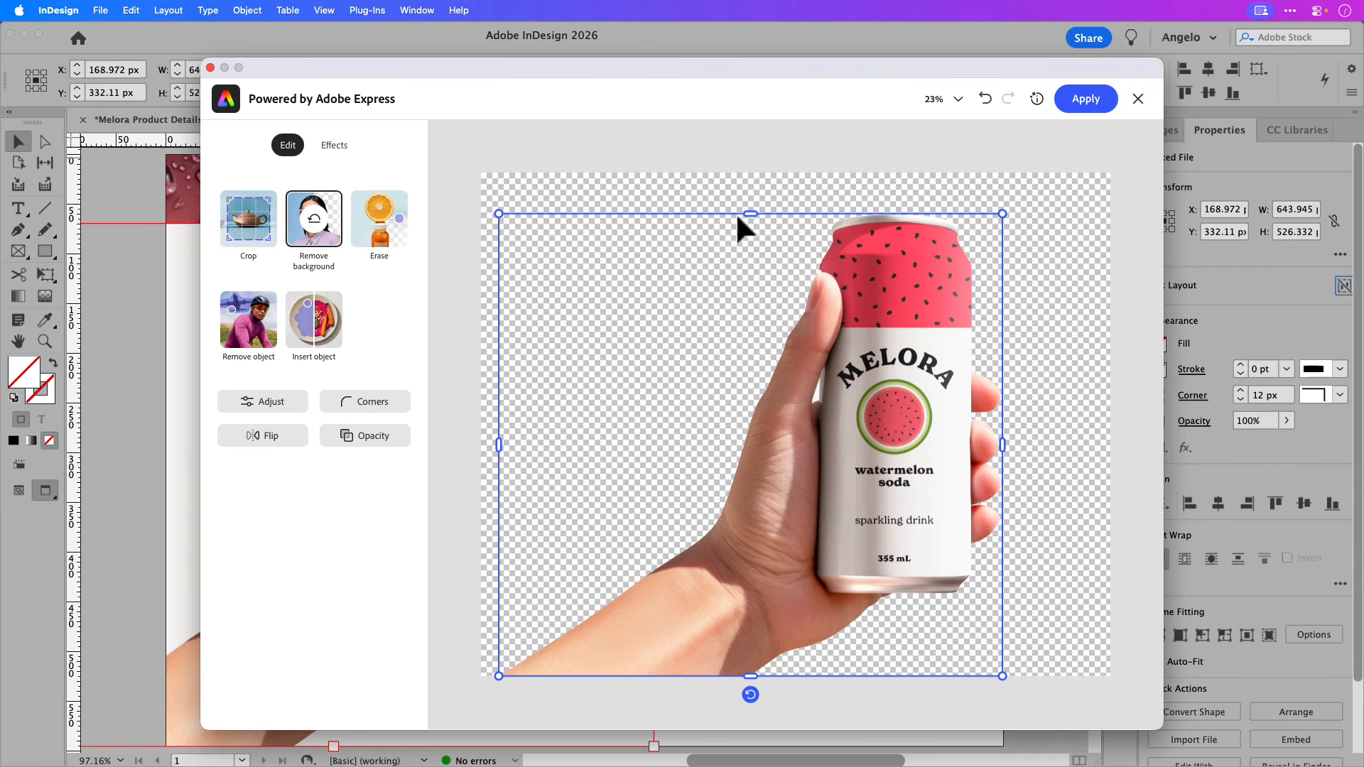
click(1082, 103)
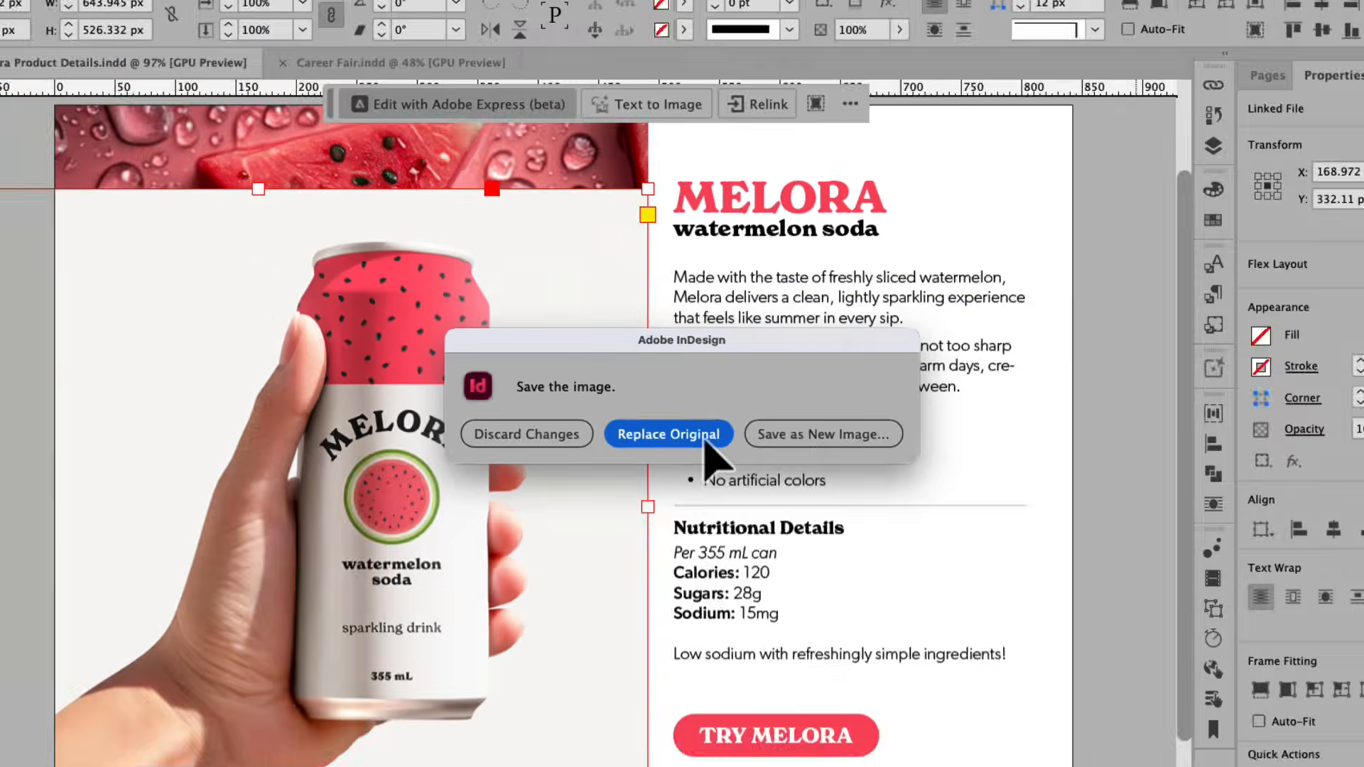
click(668, 434)
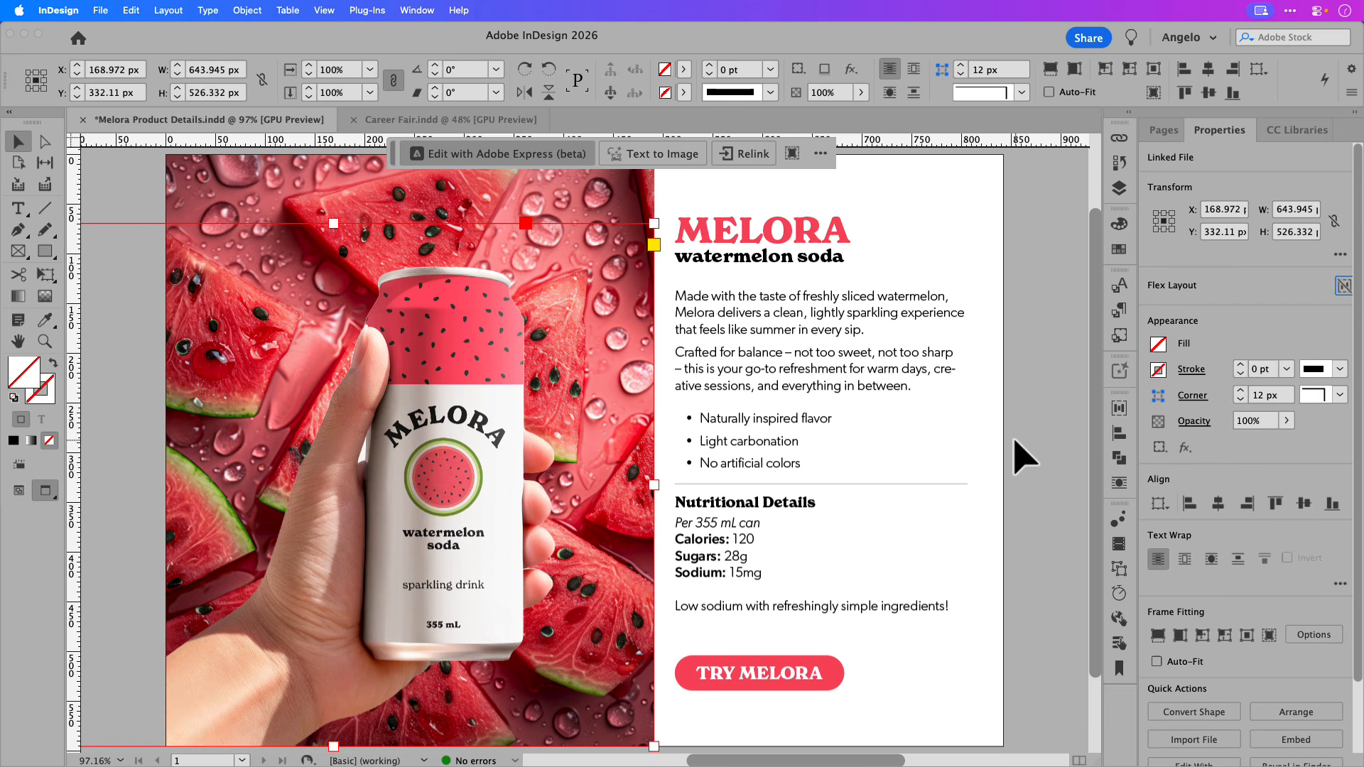
click(1016, 440)
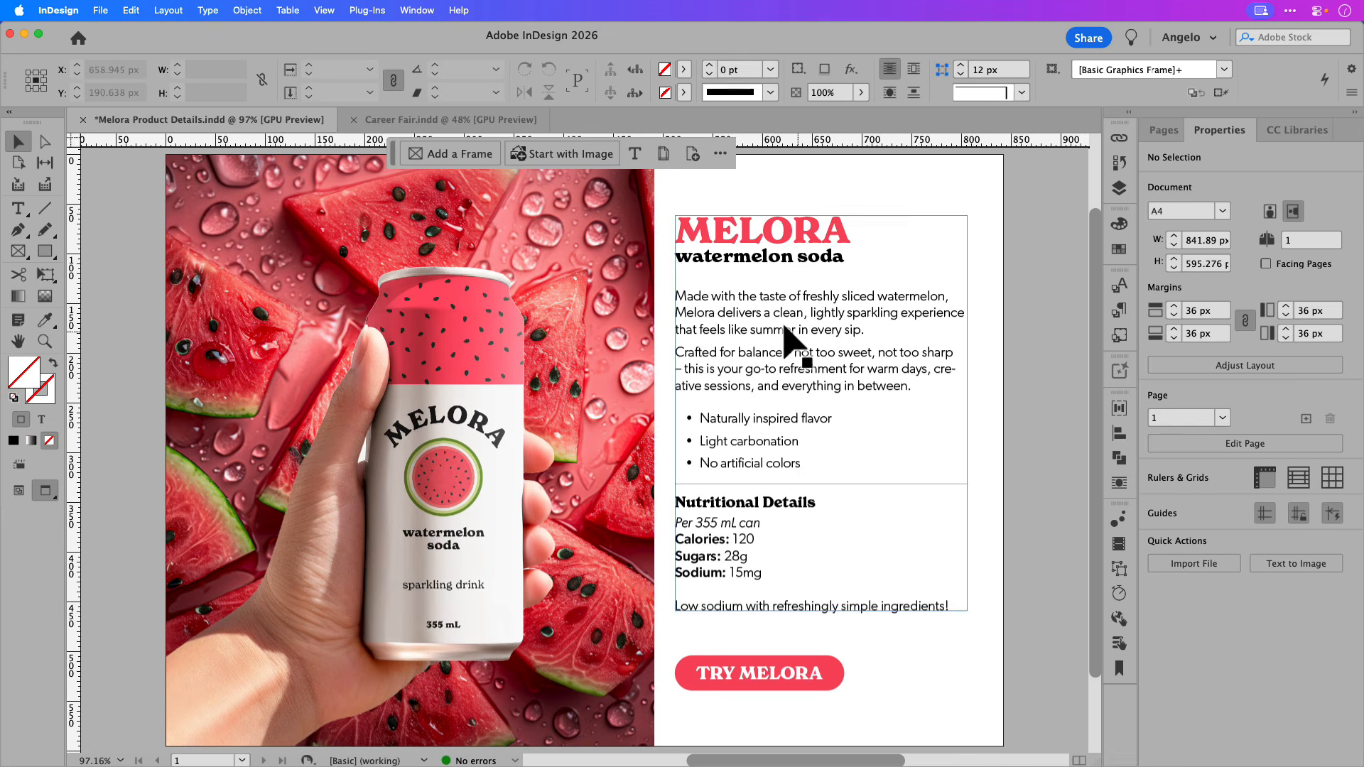
Open the watermelon background image for editing with Adobe Express and display the available effects.
click(624, 234)
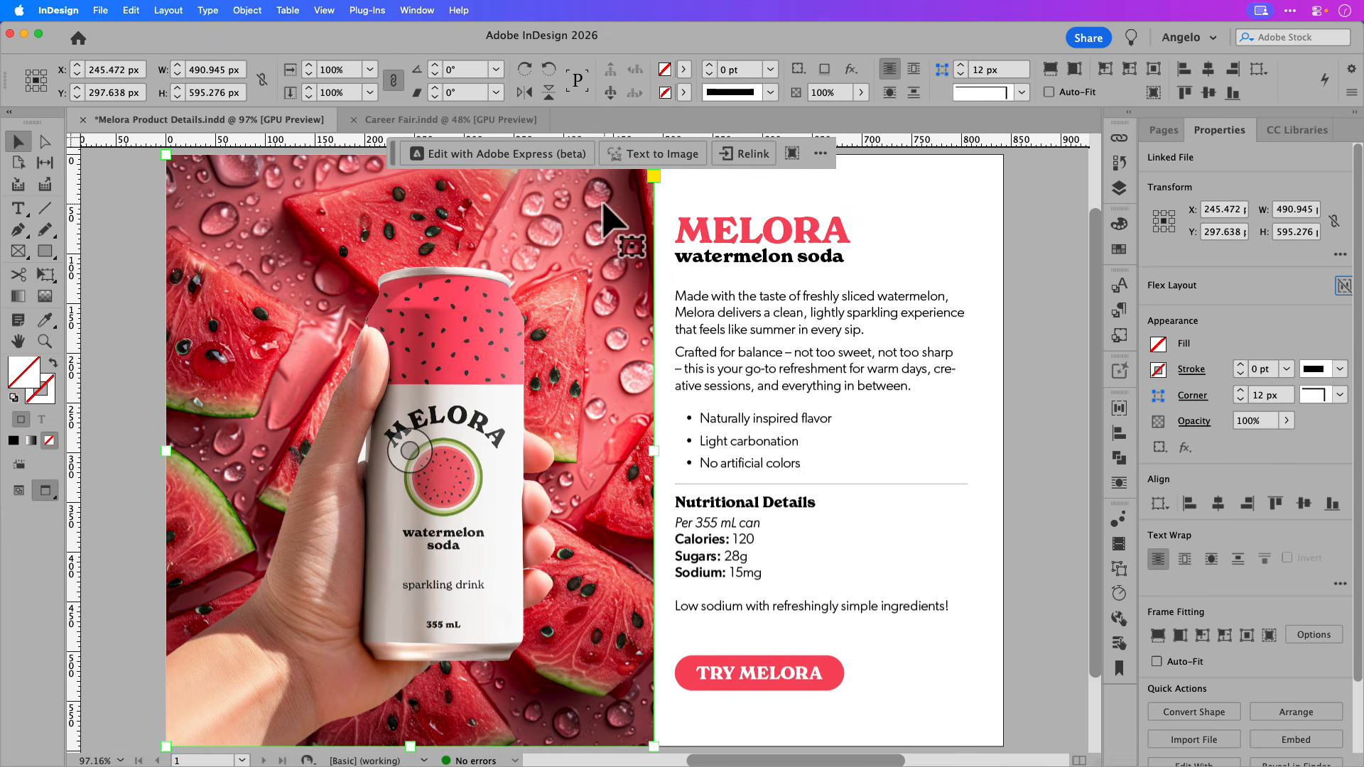
click(502, 158)
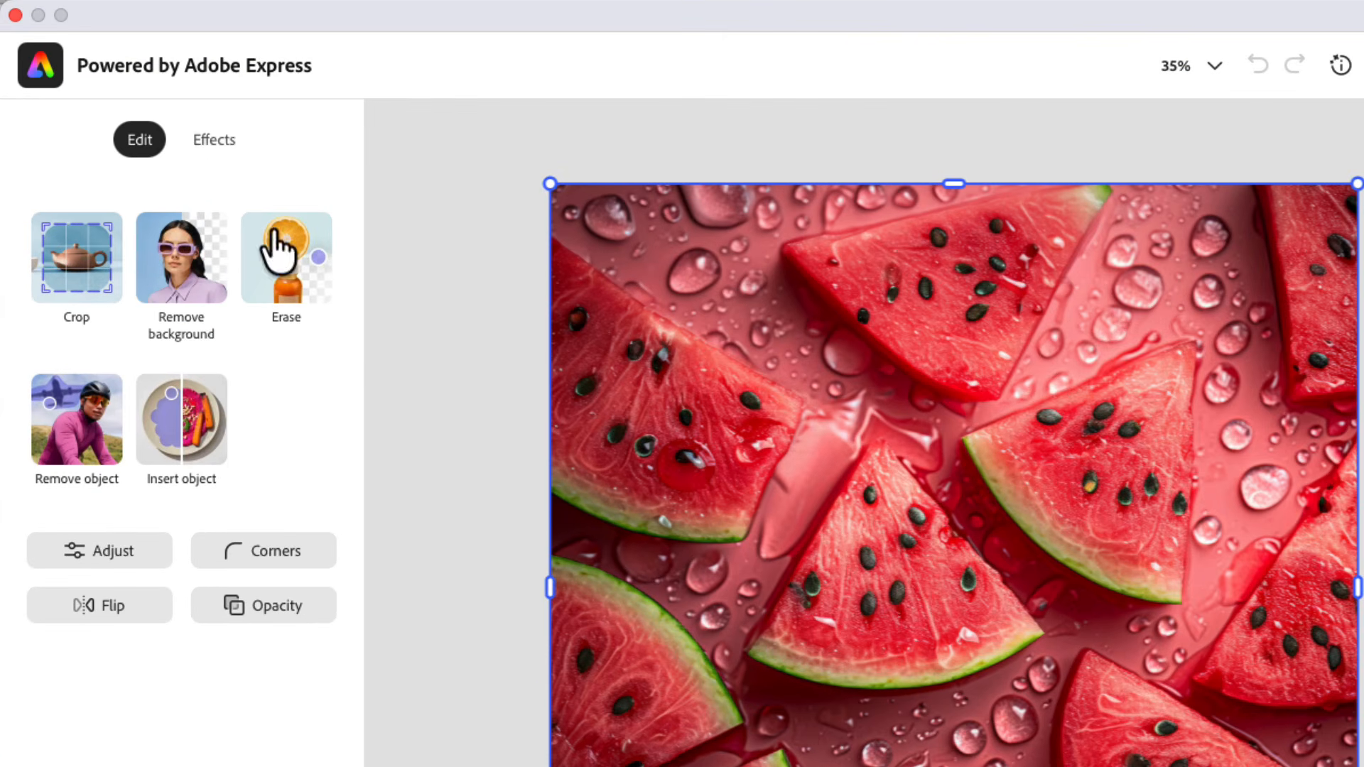
click(224, 150)
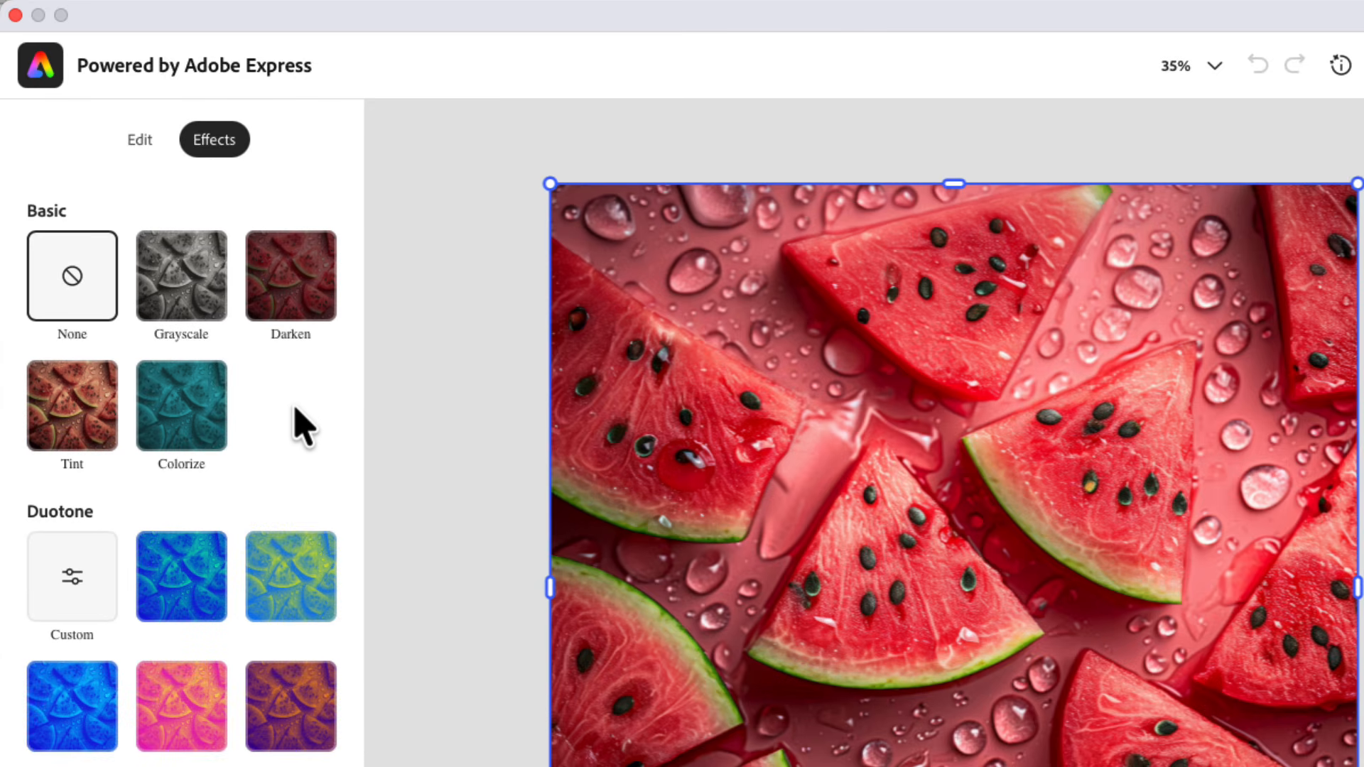
Try the Grayscale, Darken, Tint, blue duotone and blue-and-yellow duotone effects on the watermelon image.
click(181, 311)
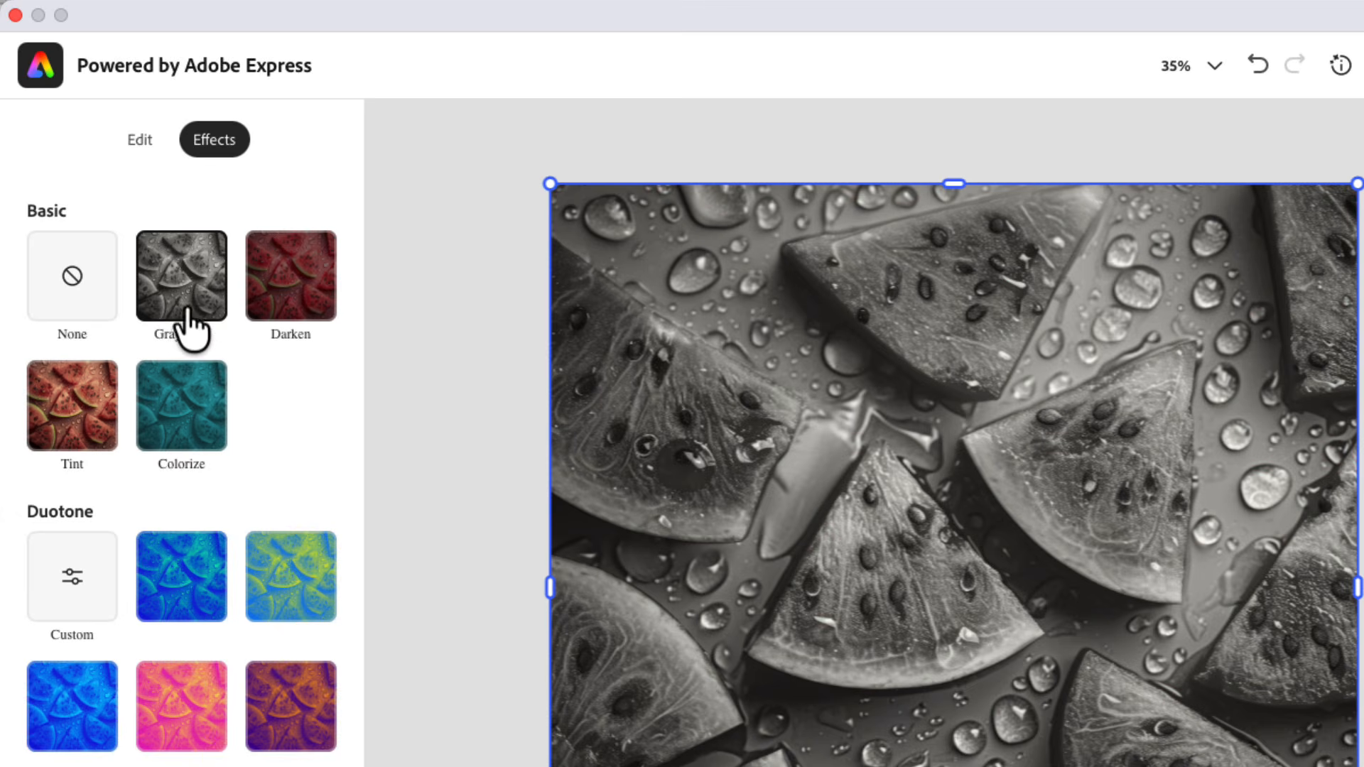
click(288, 309)
click(82, 414)
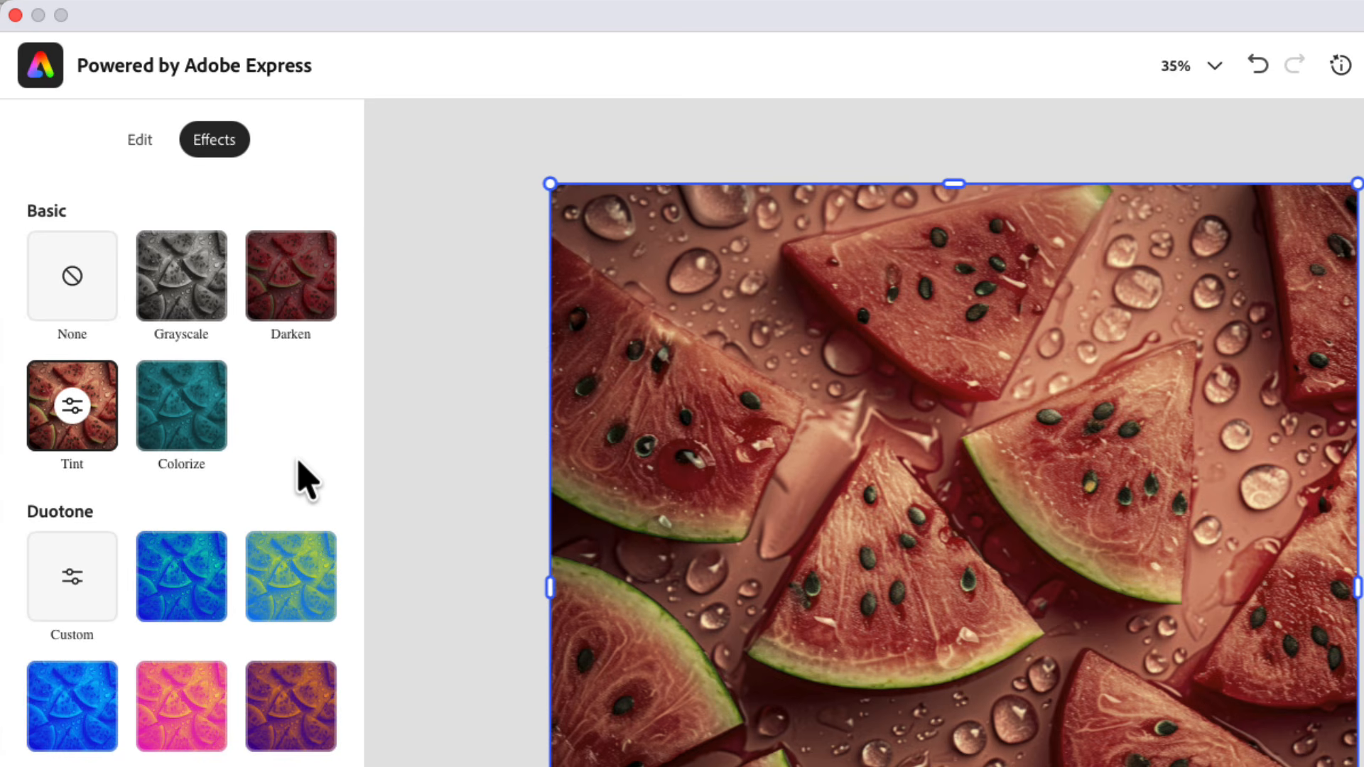
scroll(306, 483, down, 1)
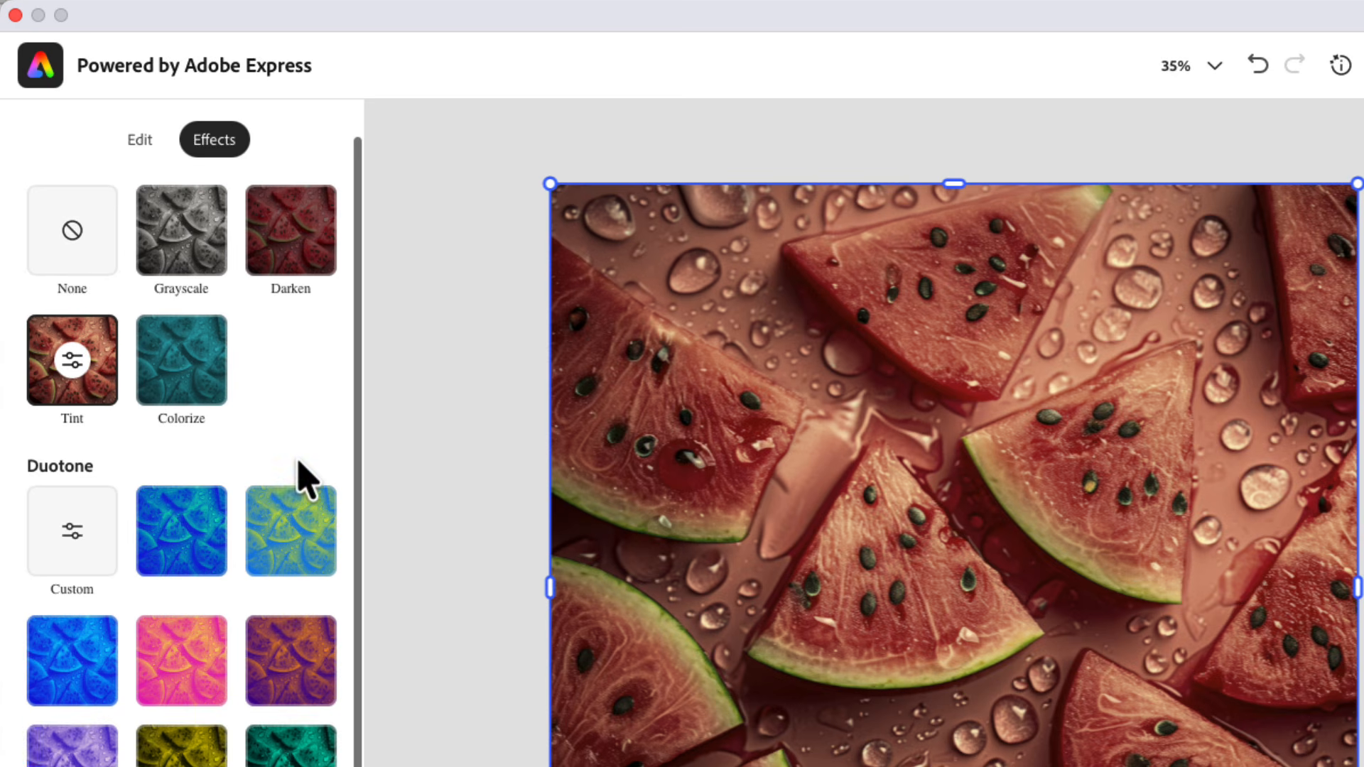
click(198, 533)
click(306, 555)
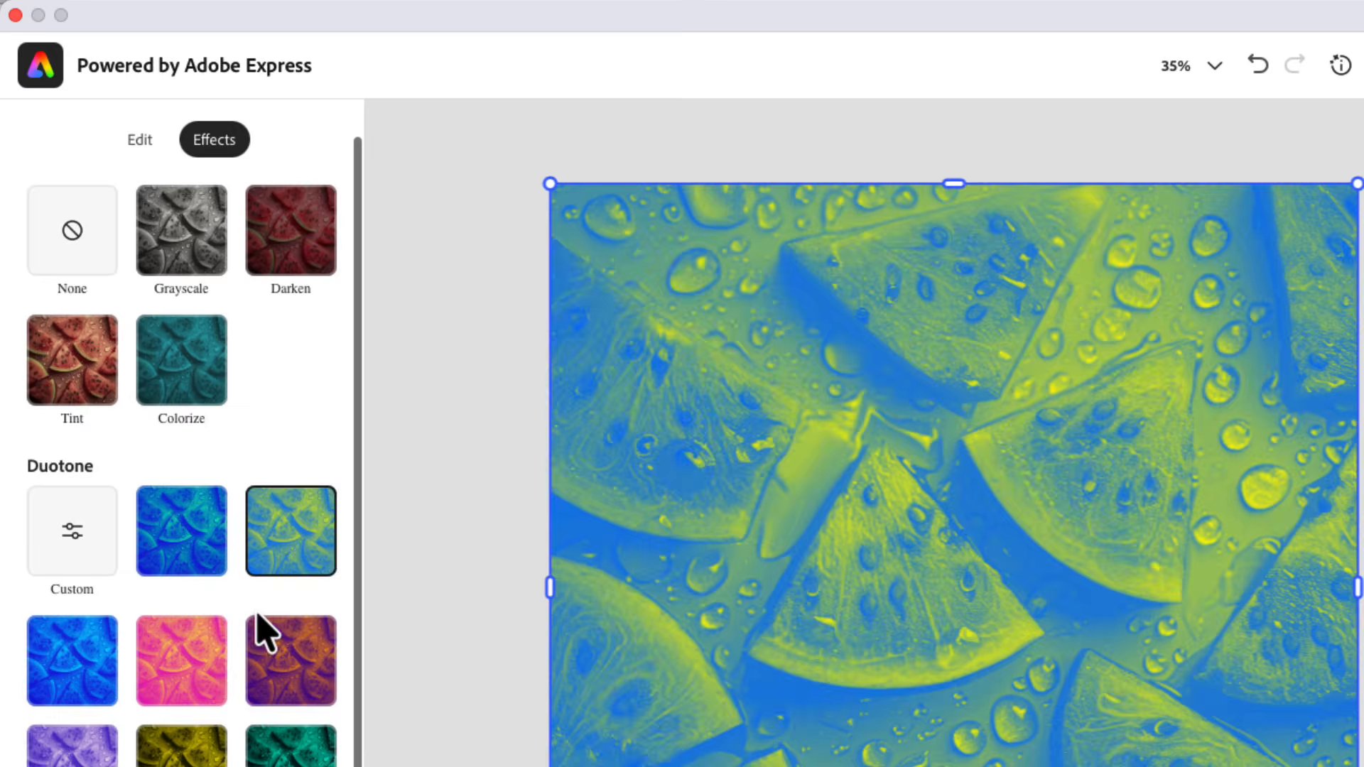
Apply the pink-and-yellow duotone to the watermelon image and customize its Shadows color to red #E31919.
click(192, 670)
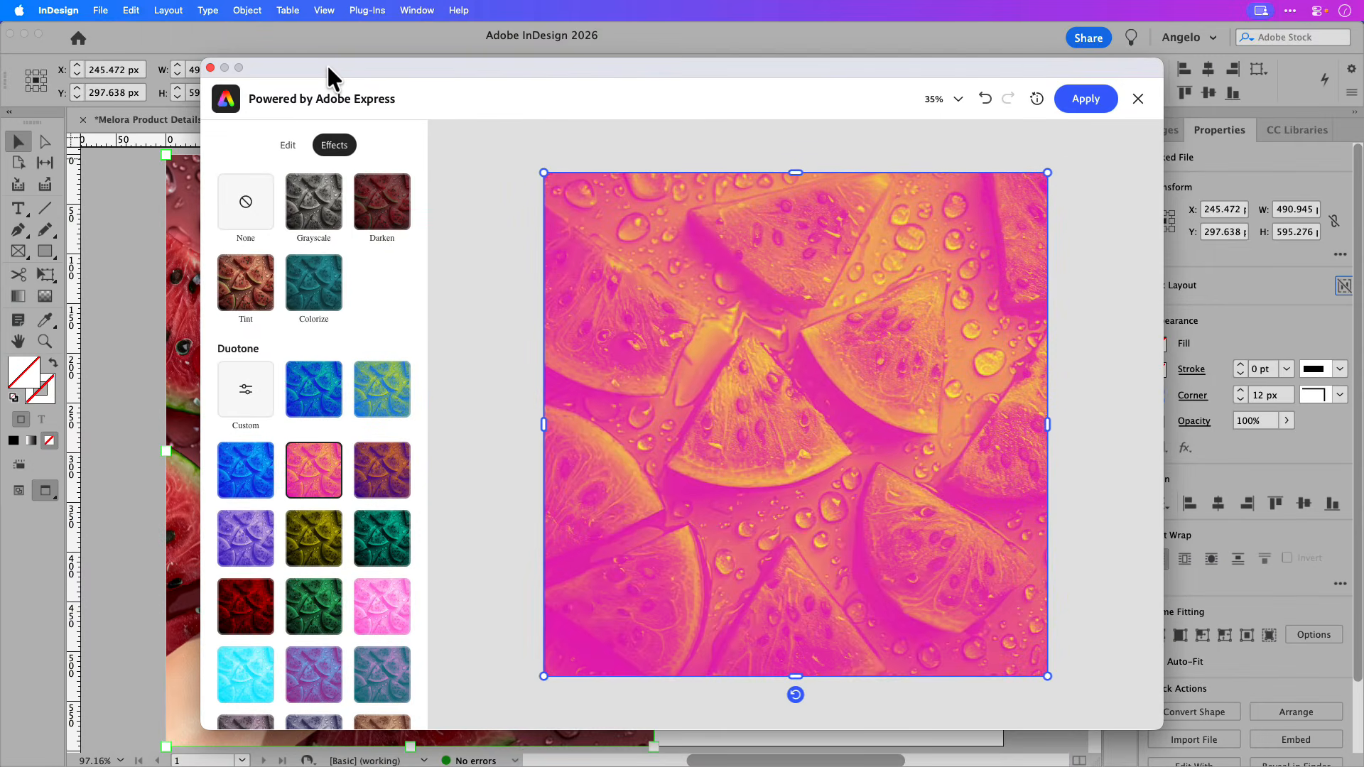
drag(326, 68, 478, 79)
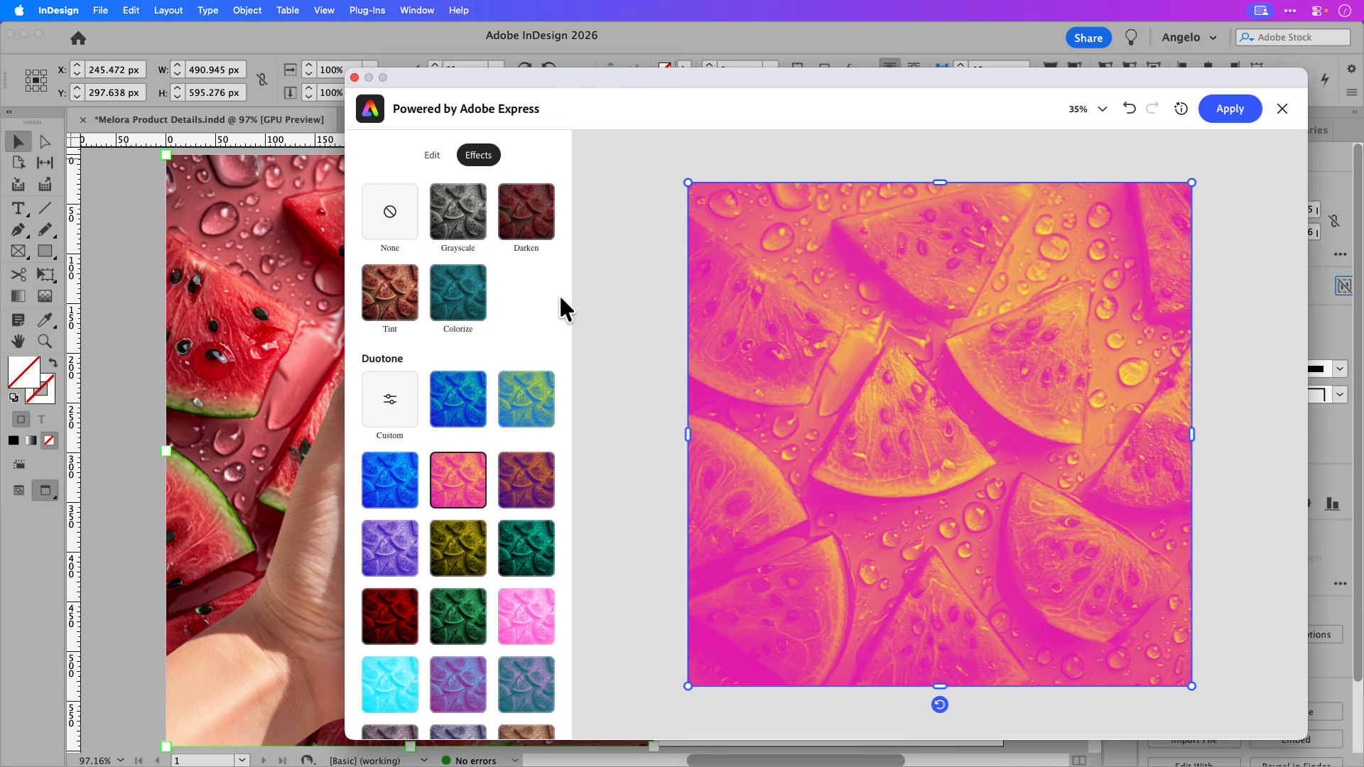
click(404, 402)
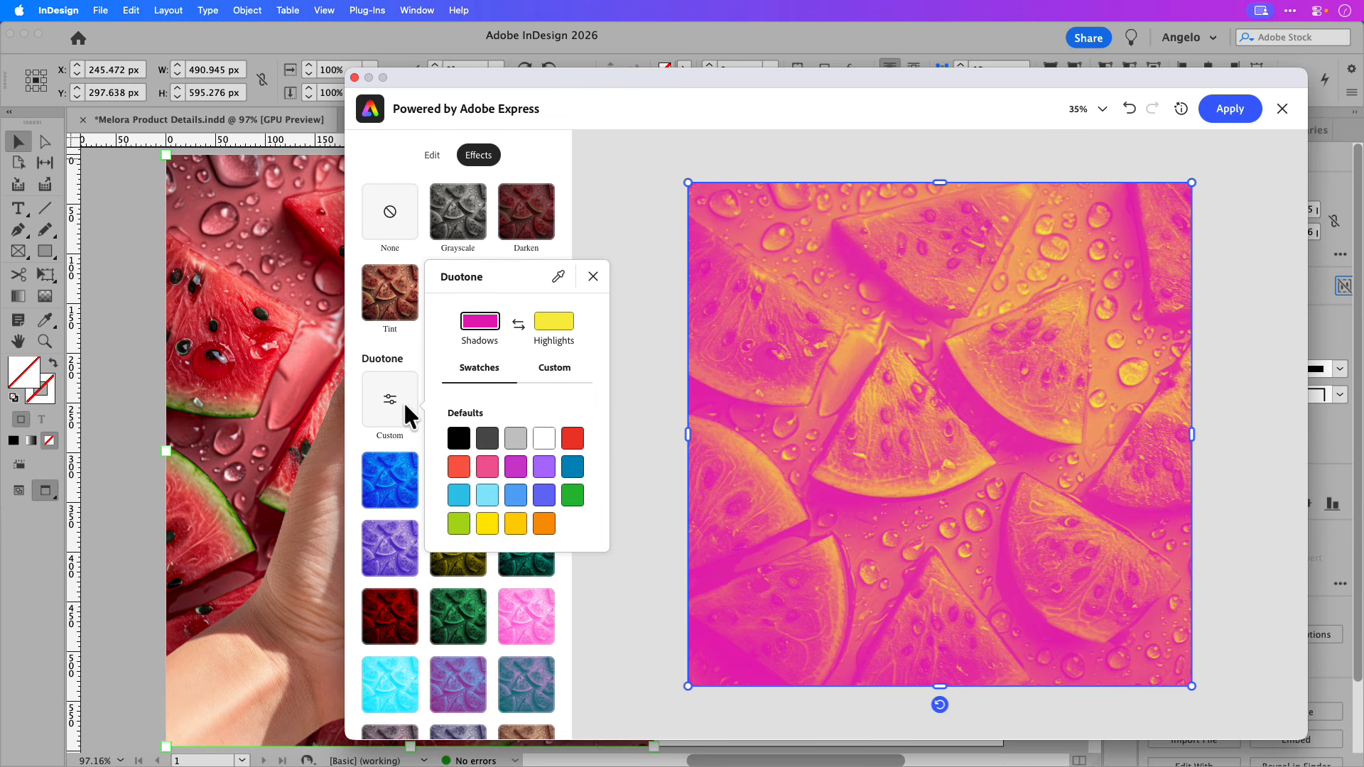
click(551, 382)
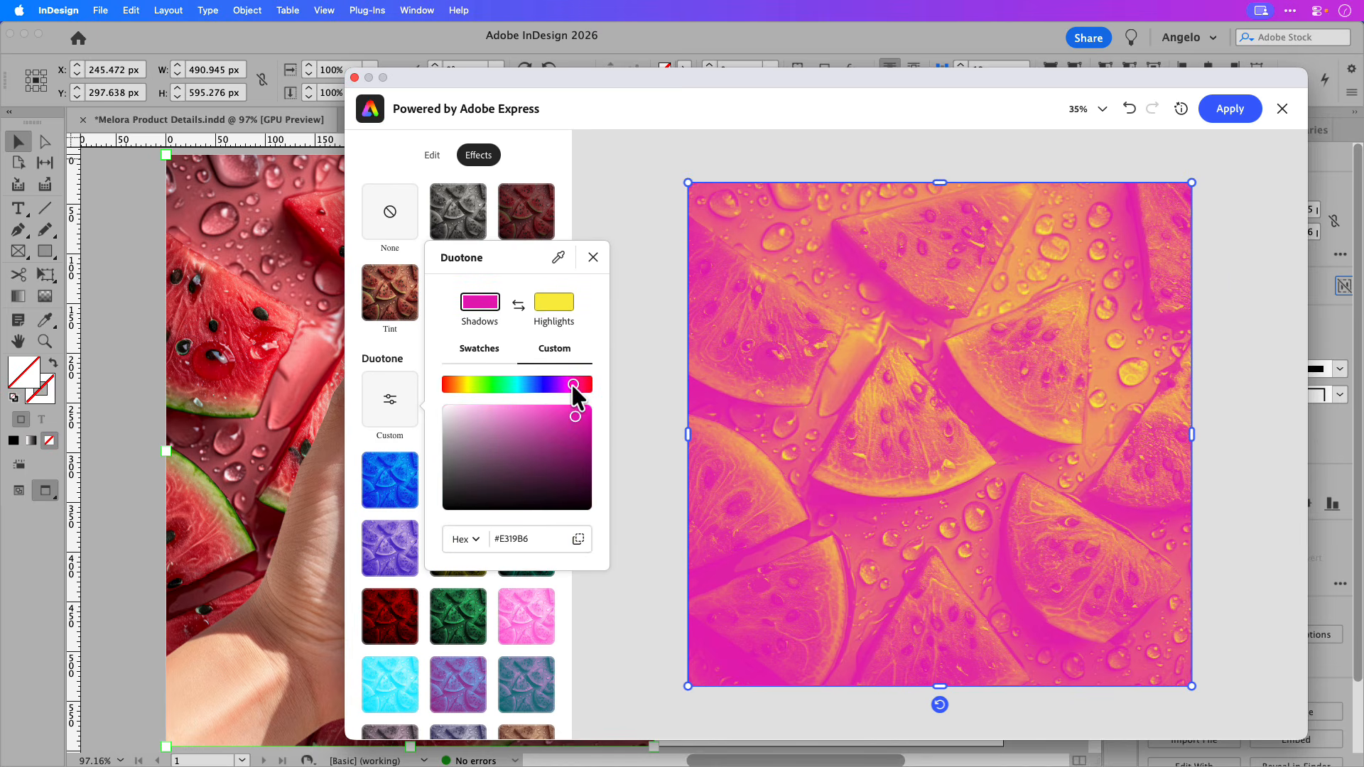
drag(573, 385, 597, 385)
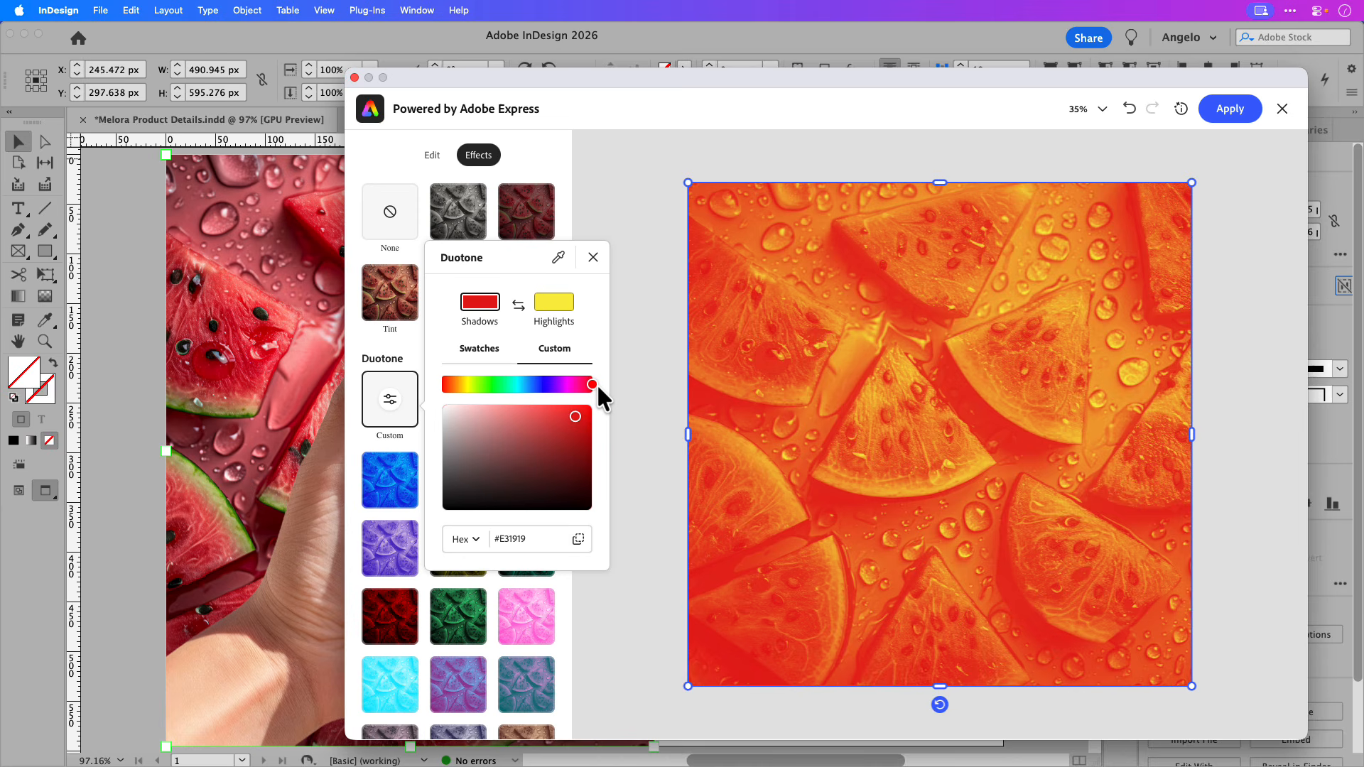
Set the duotone Highlights color to pale pink #F7E6E6 and save the edited watermelon image by replacing the original.
click(555, 310)
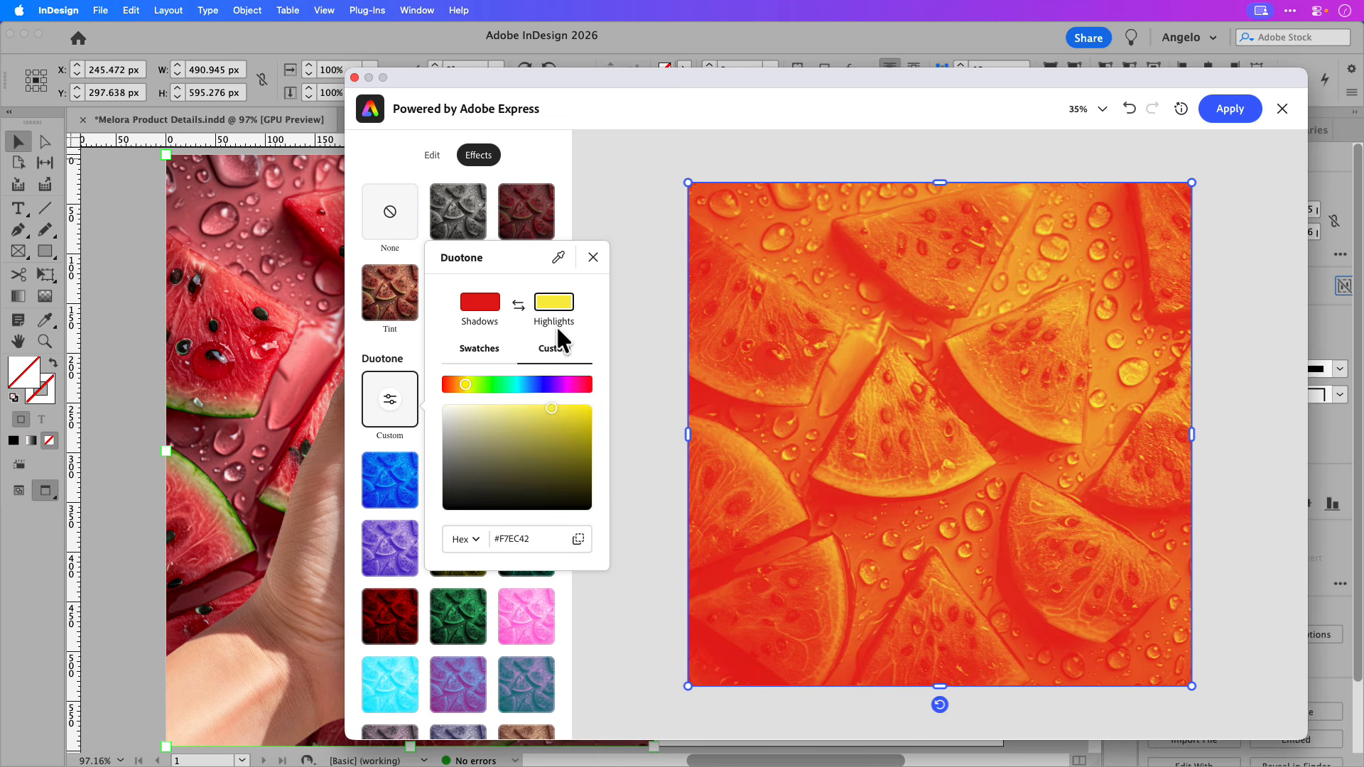
mouse_move(463, 385)
mouse_down()
mouse_move(590, 386)
mouse_move(522, 408)
mouse_move(451, 407)
mouse_up()
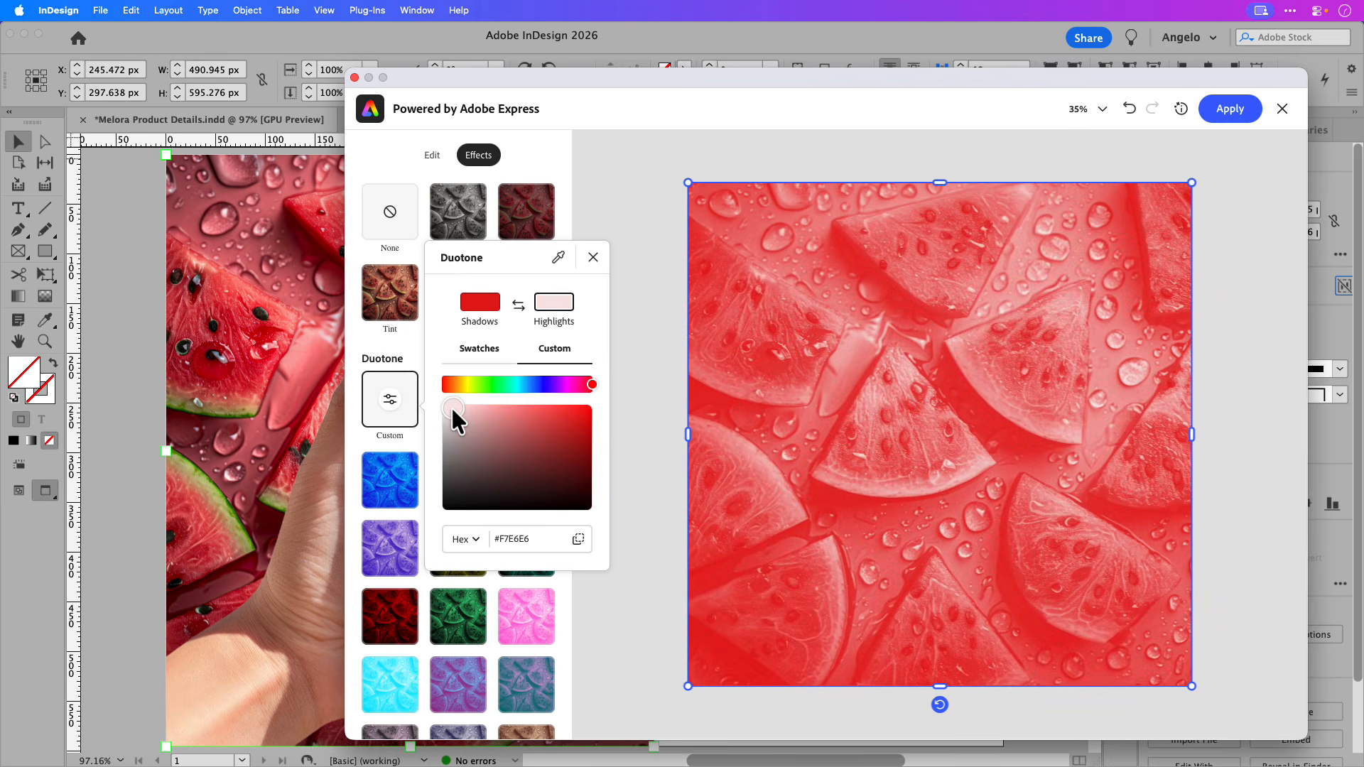
click(593, 258)
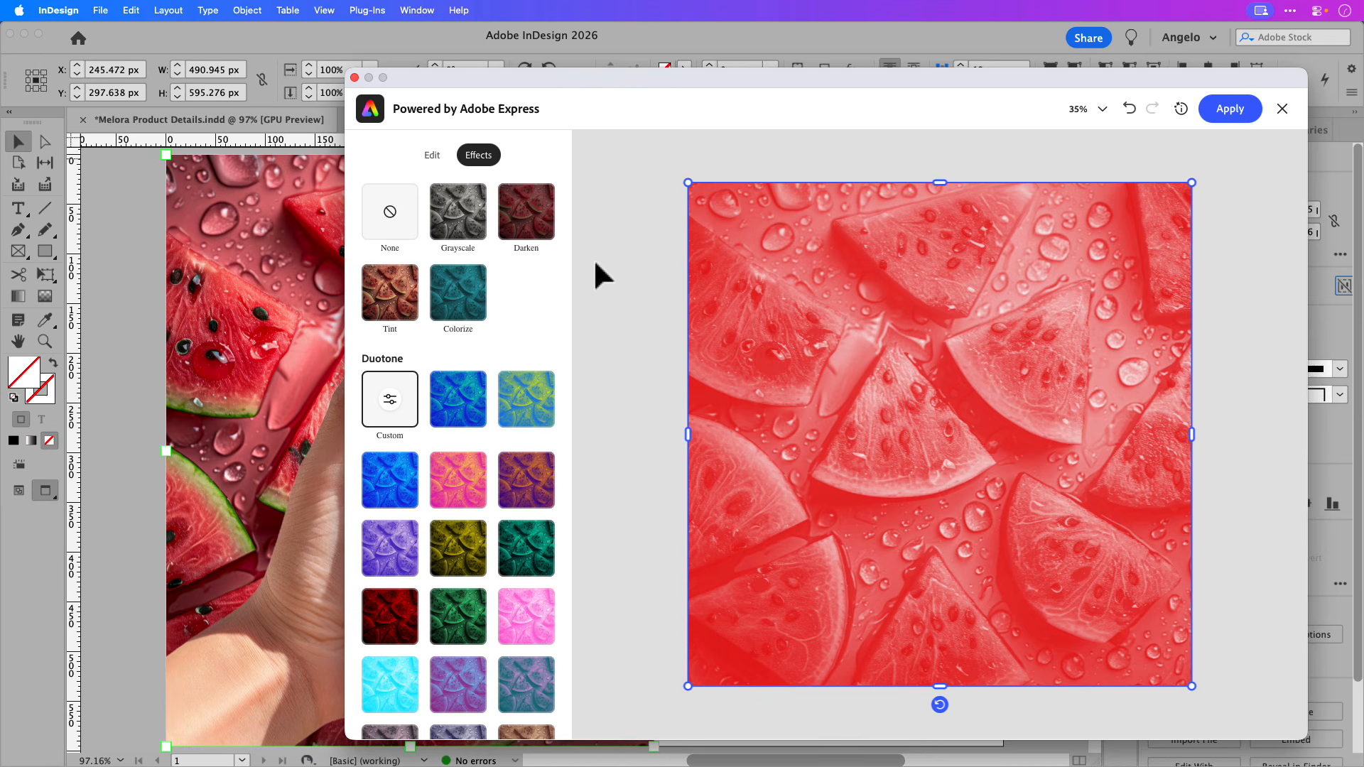
click(1206, 119)
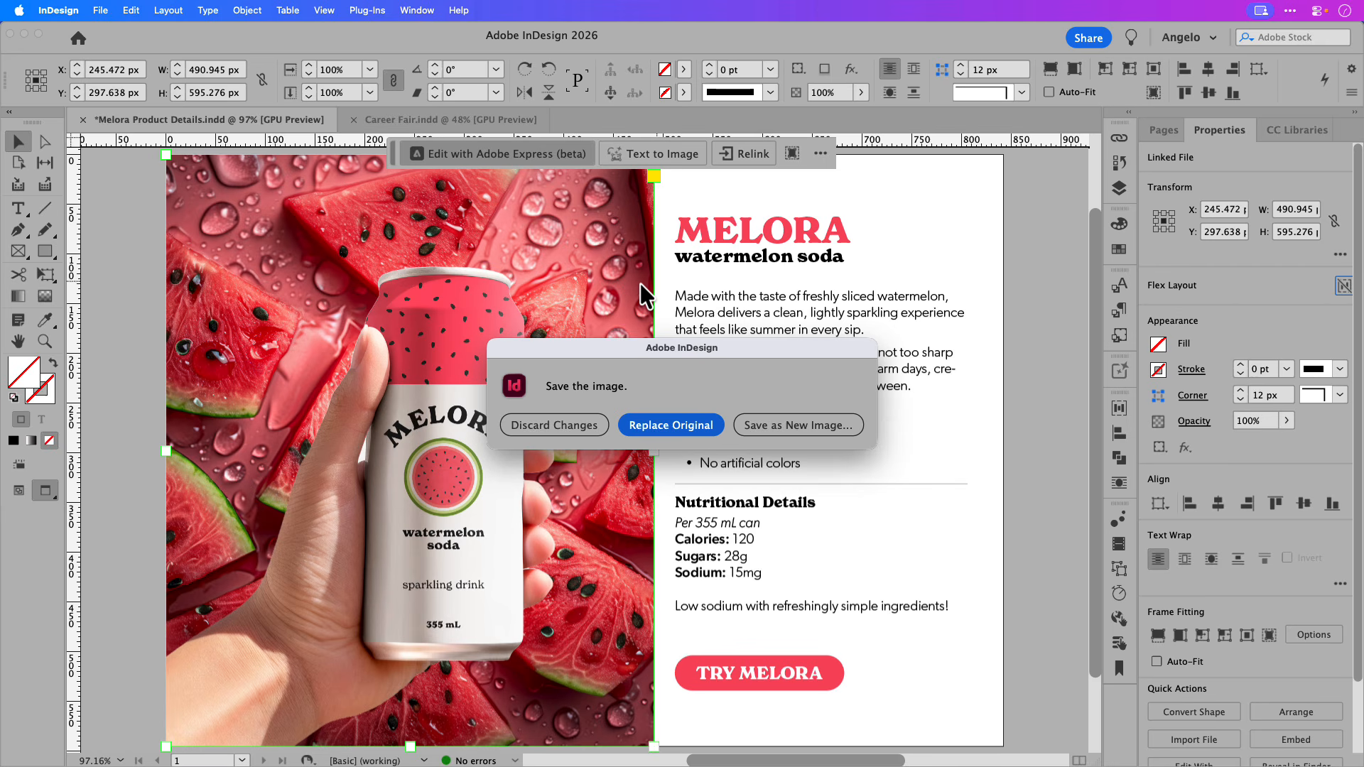
click(671, 425)
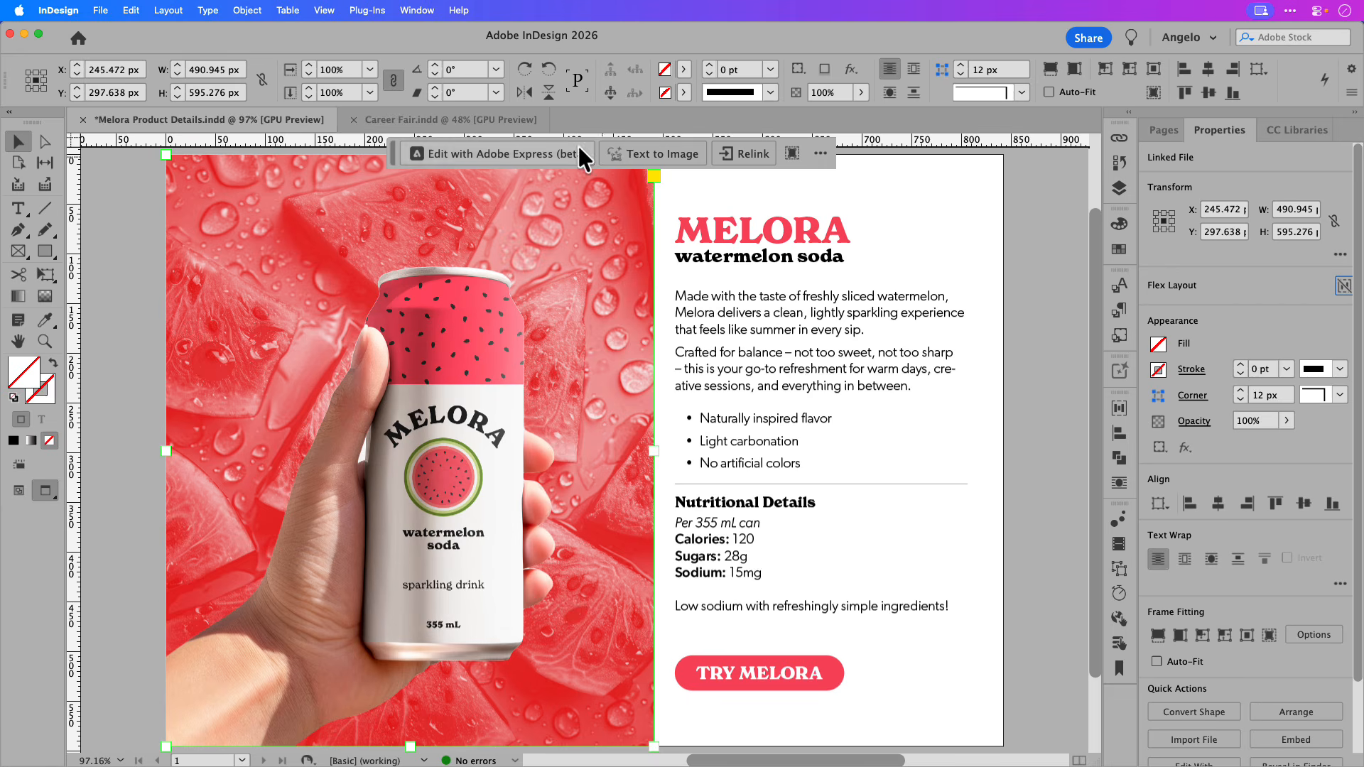
Switch to the Career Fair.indd document and open its full-page photo for editing with Adobe Express.
click(516, 120)
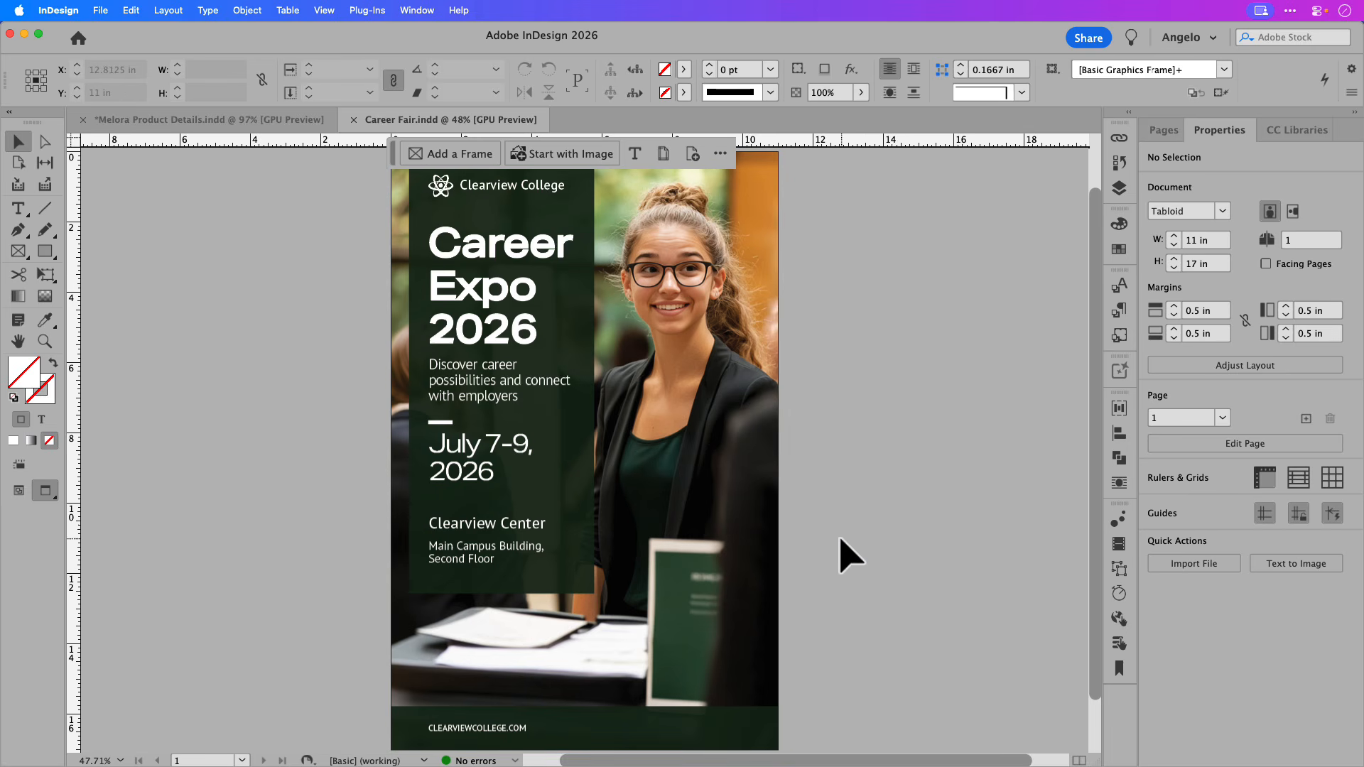
click(715, 380)
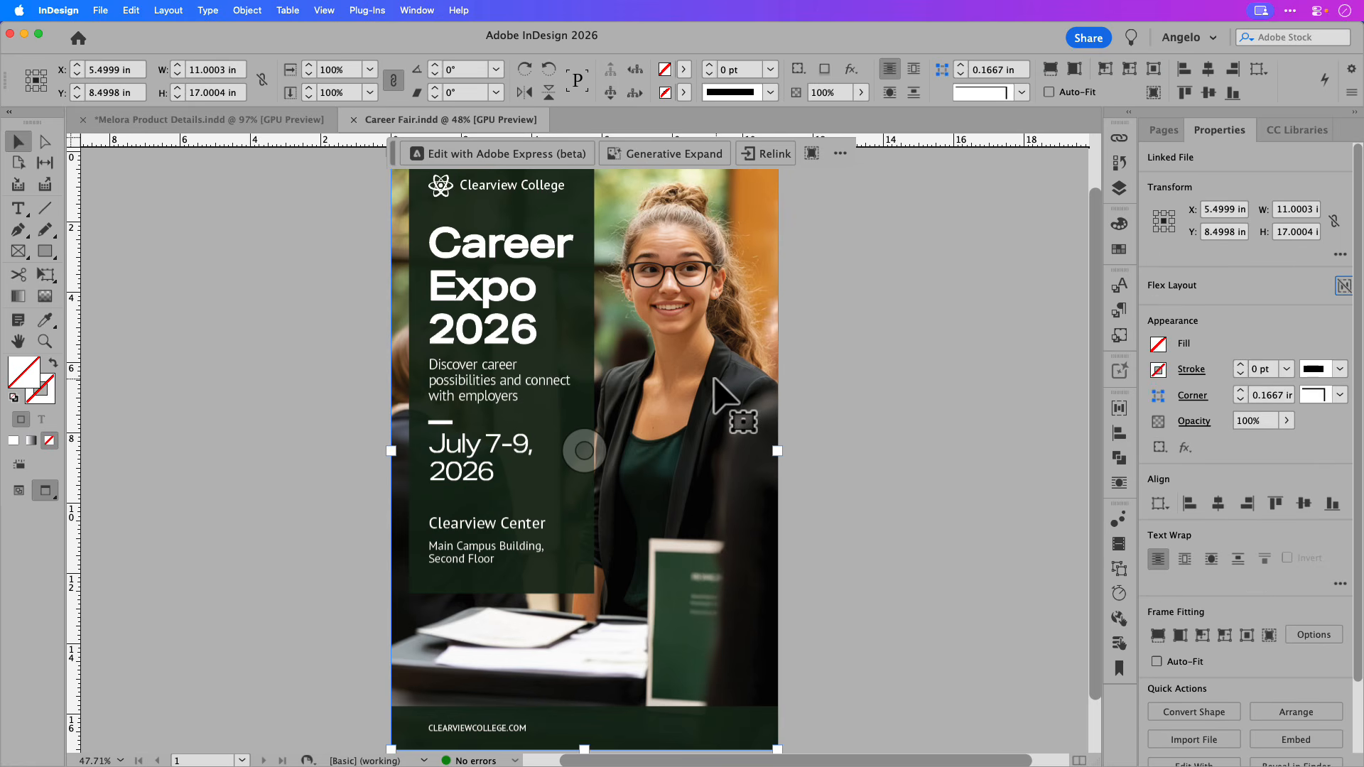
click(540, 162)
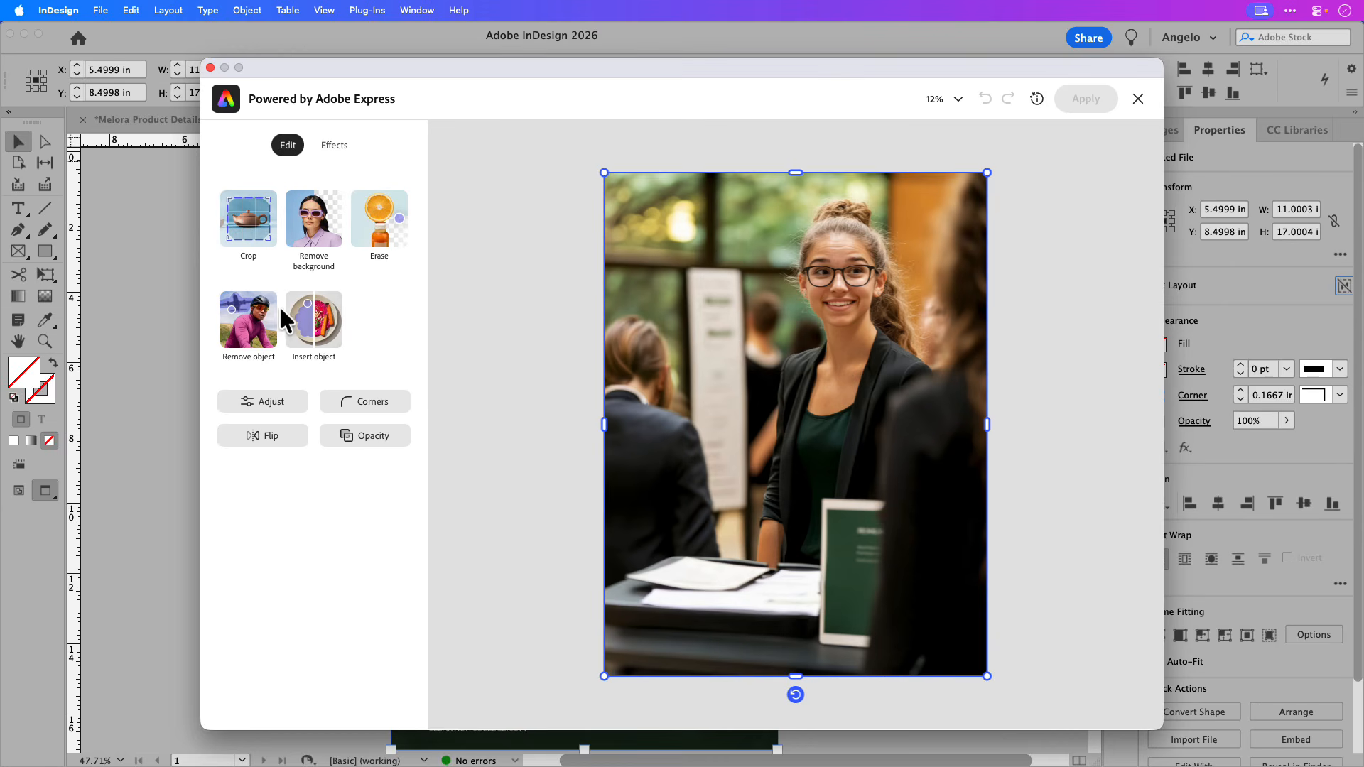
Paint over the green sign on the table with a Remove object brush of size 101 and generate its removal.
click(245, 315)
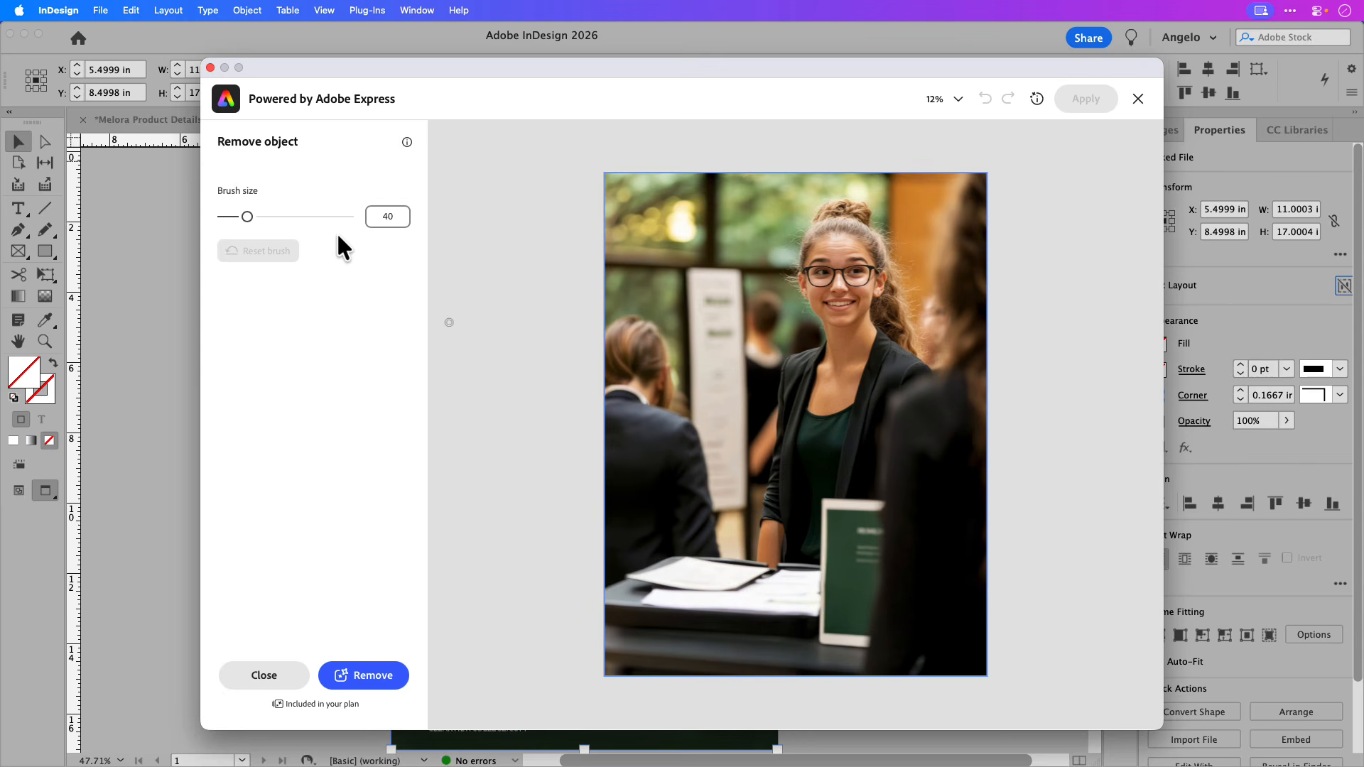
drag(248, 217, 285, 217)
mouse_move(827, 508)
mouse_down()
mouse_move(825, 629)
mouse_move(846, 642)
mouse_move(867, 634)
mouse_move(872, 604)
mouse_move(875, 505)
mouse_move(863, 507)
mouse_up()
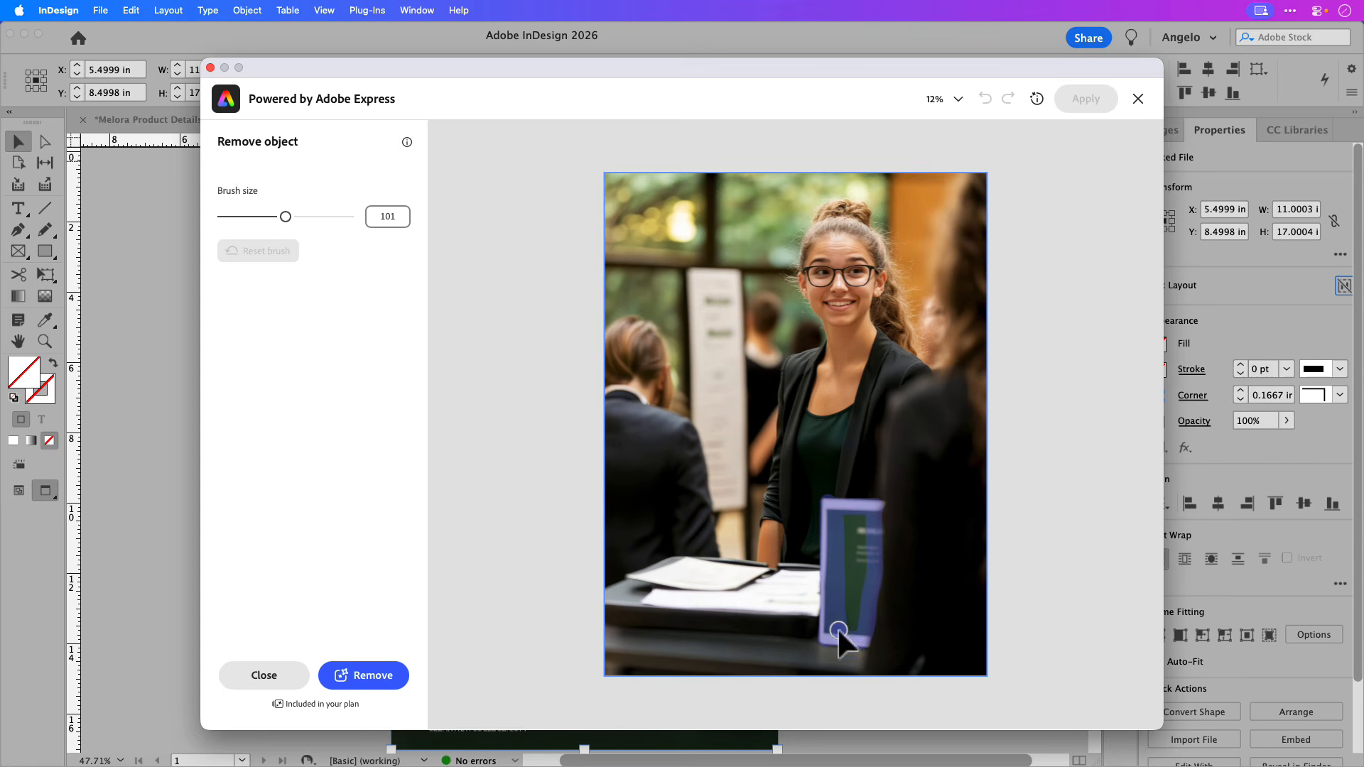
mouse_move(838, 630)
mouse_down()
mouse_move(855, 618)
mouse_move(856, 548)
mouse_up()
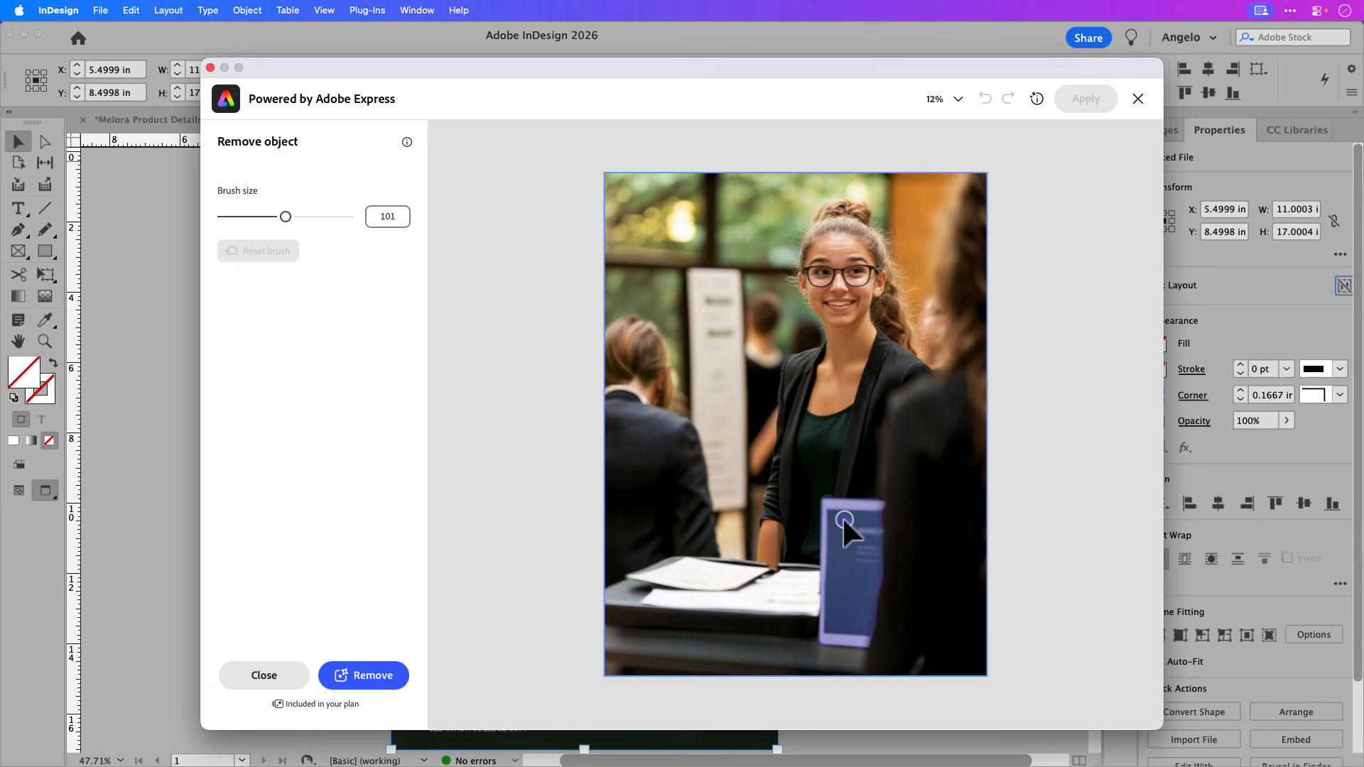
drag(842, 517, 842, 517)
click(374, 683)
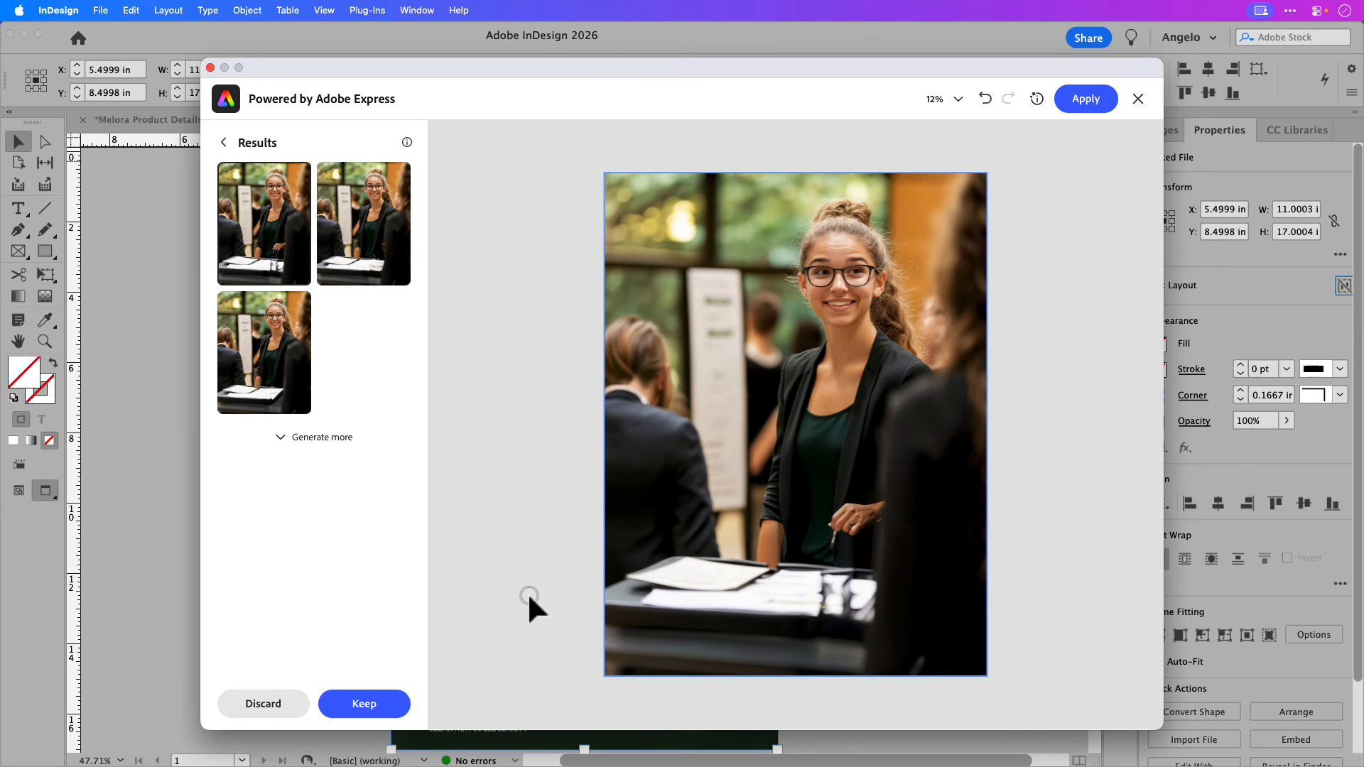
Compare the removal results, choose the third variation, and save the photo by replacing the original.
click(381, 271)
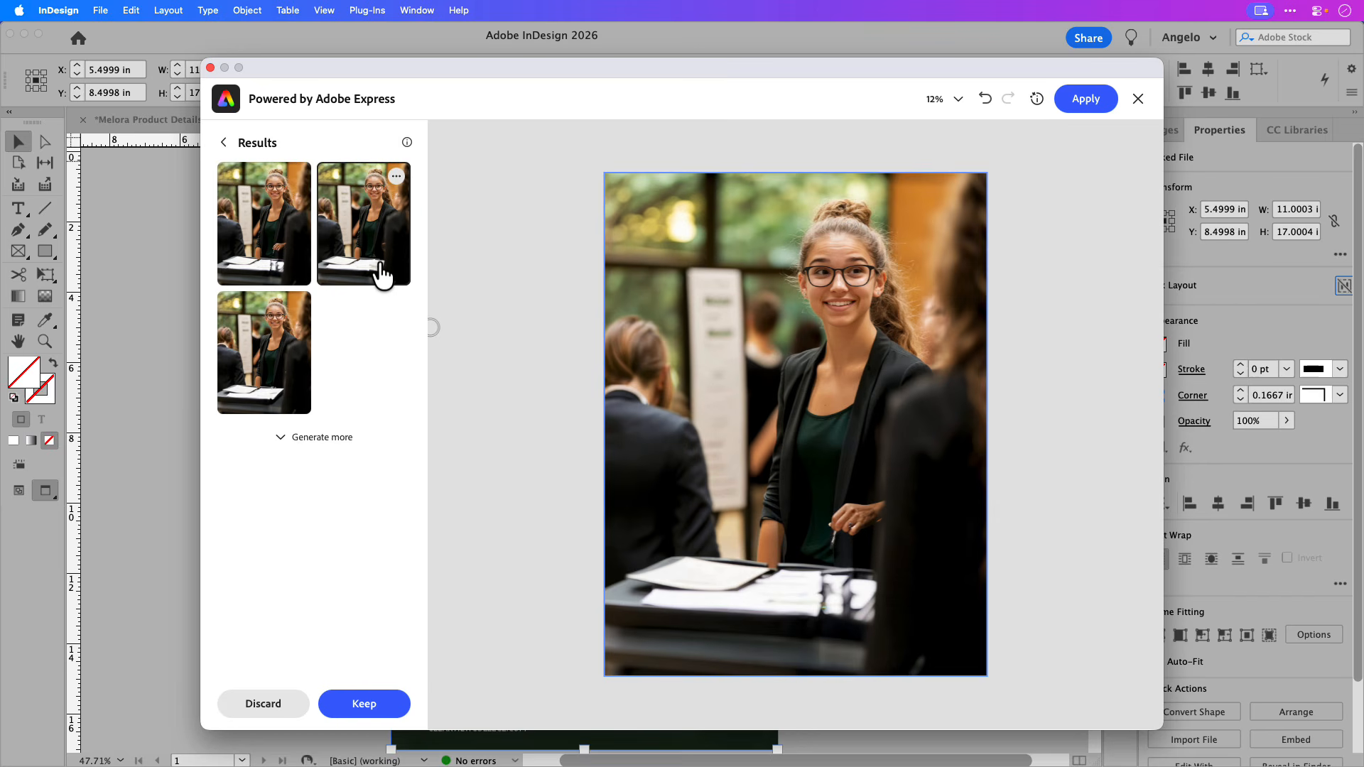
click(275, 395)
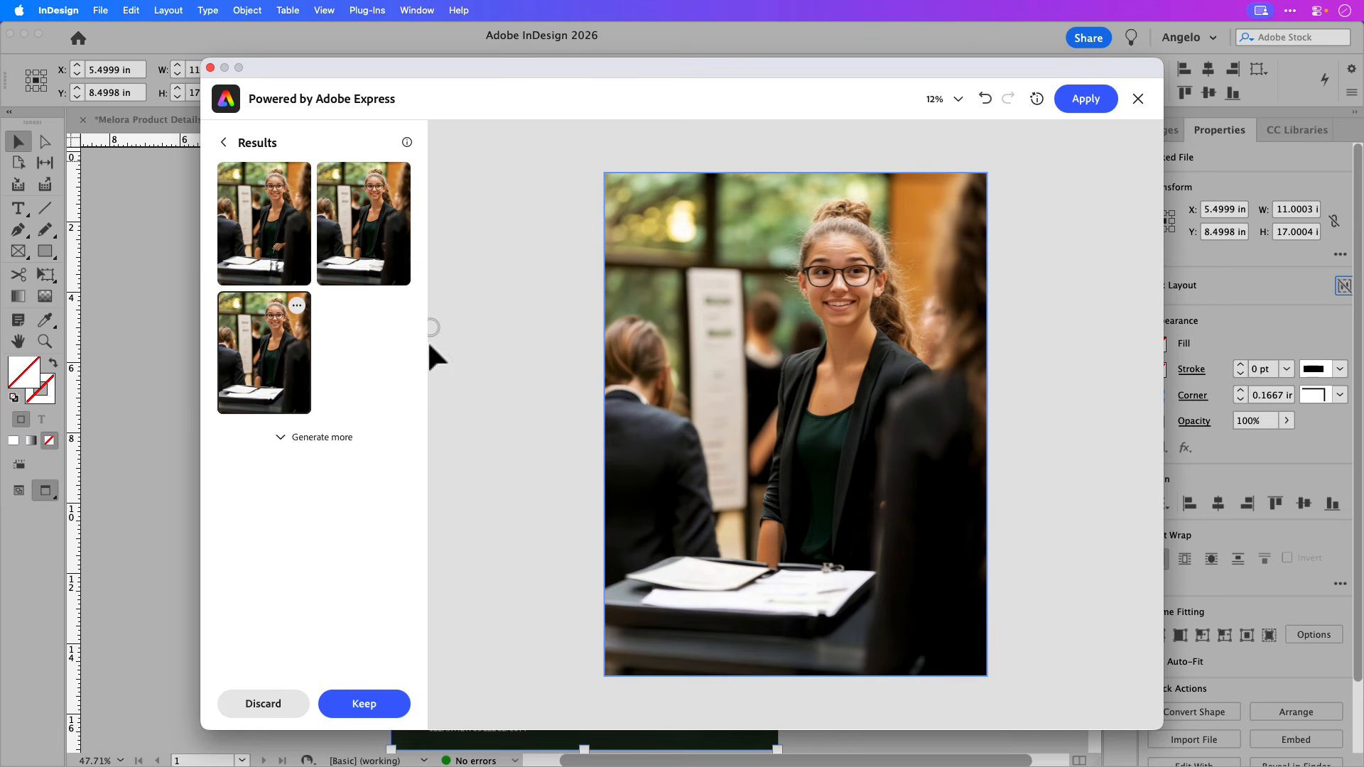
click(1075, 111)
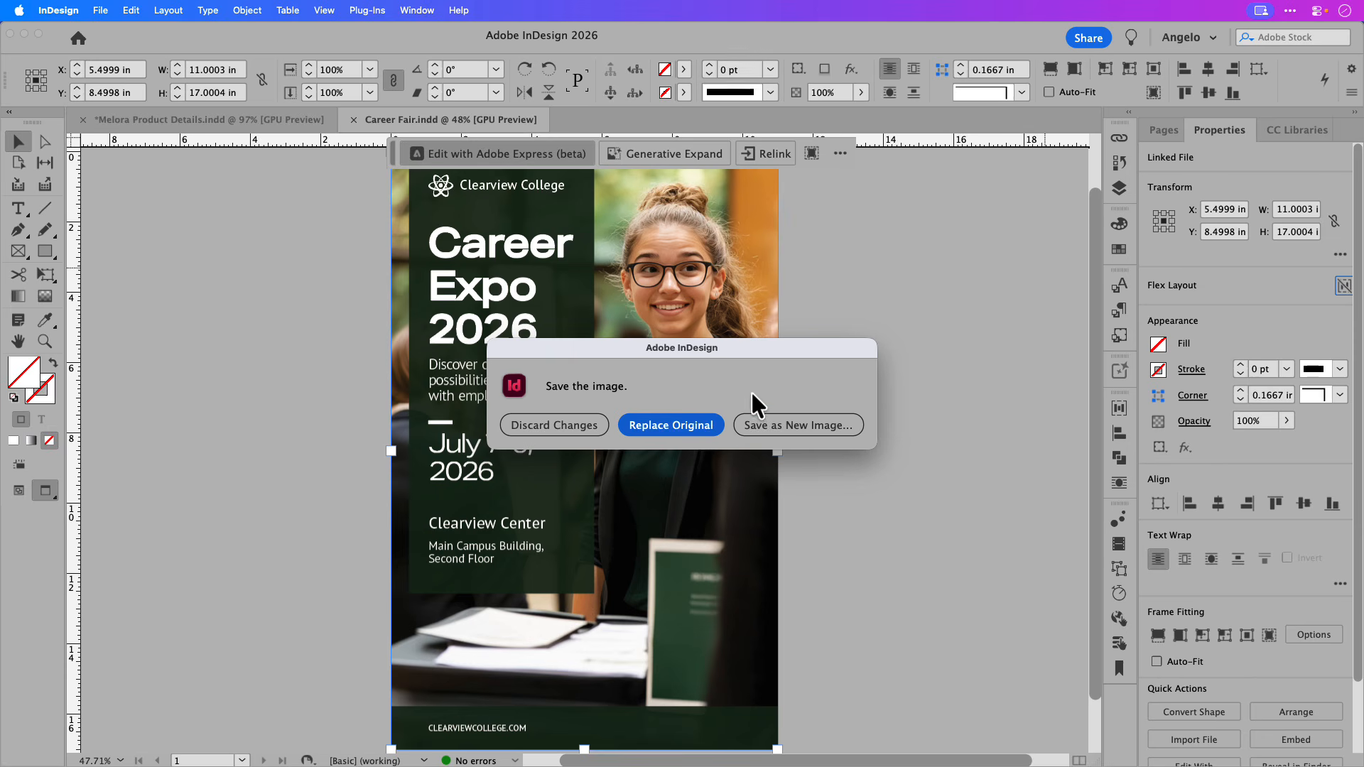
click(671, 428)
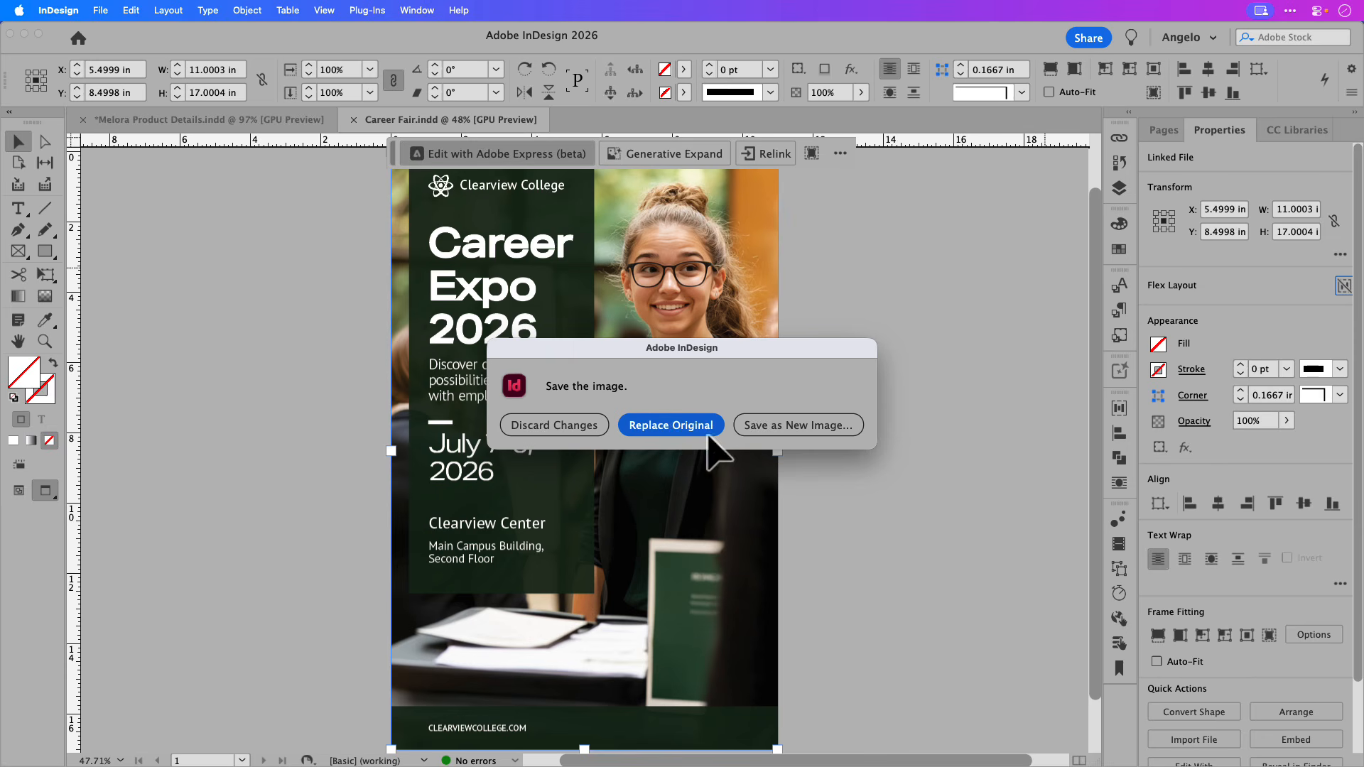